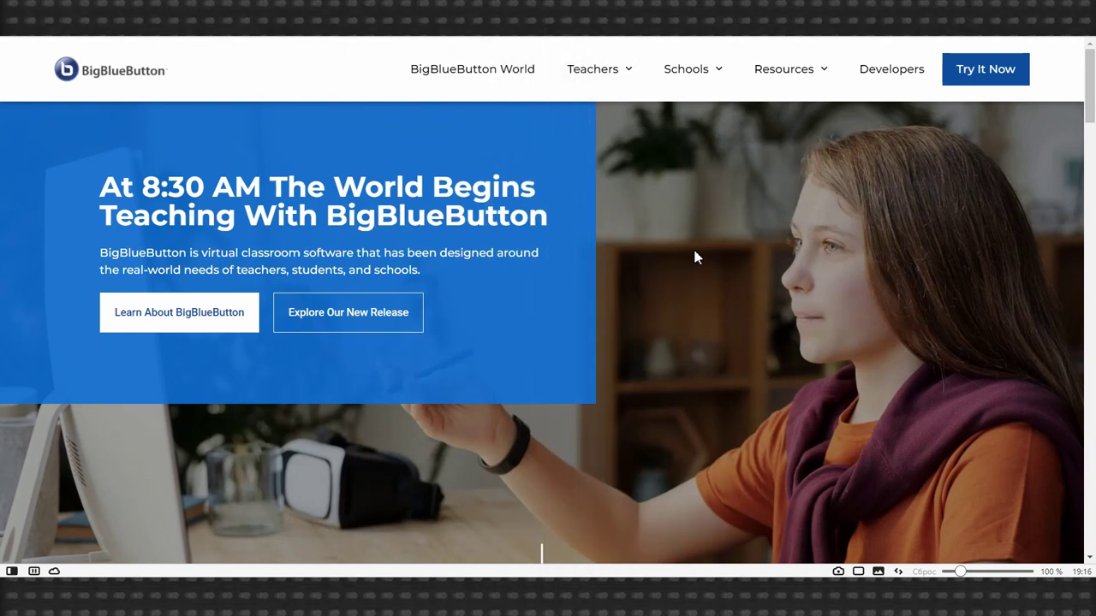
Register an account on the demo server with full name, e-mail and password, and decline saving the password in the browser
left_click(989, 69)
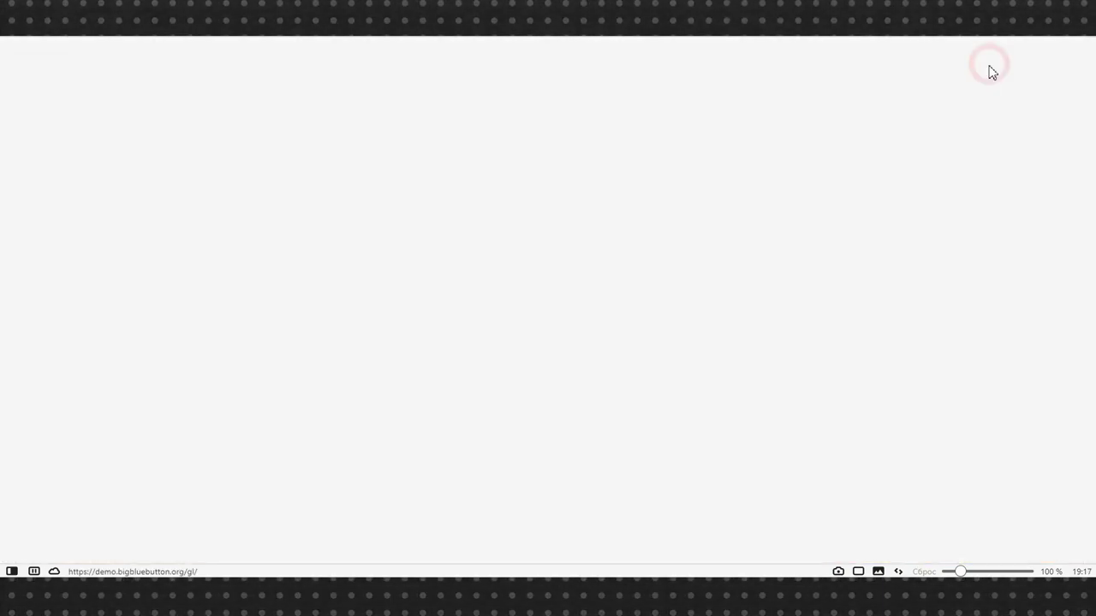
left_click(893, 69)
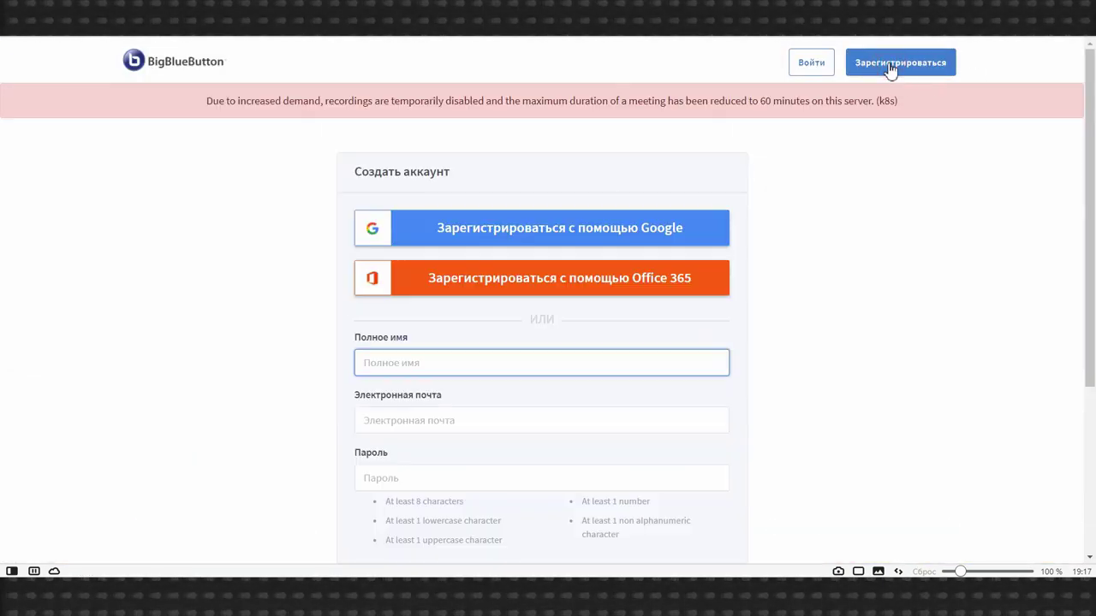
scroll(920, 209, "down", 1)
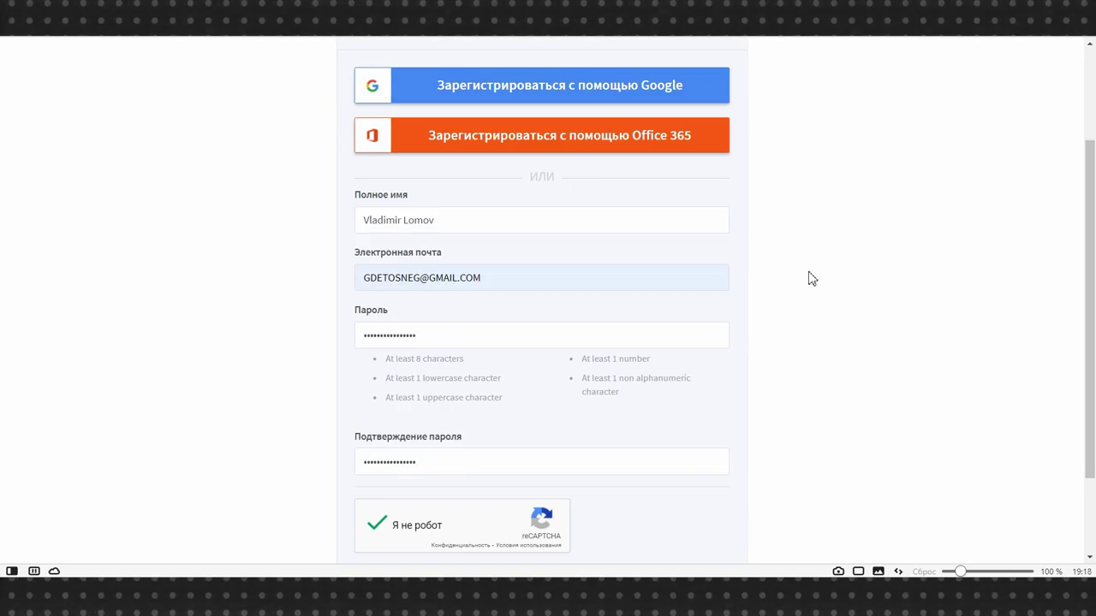
scroll(810, 276, "down", 1)
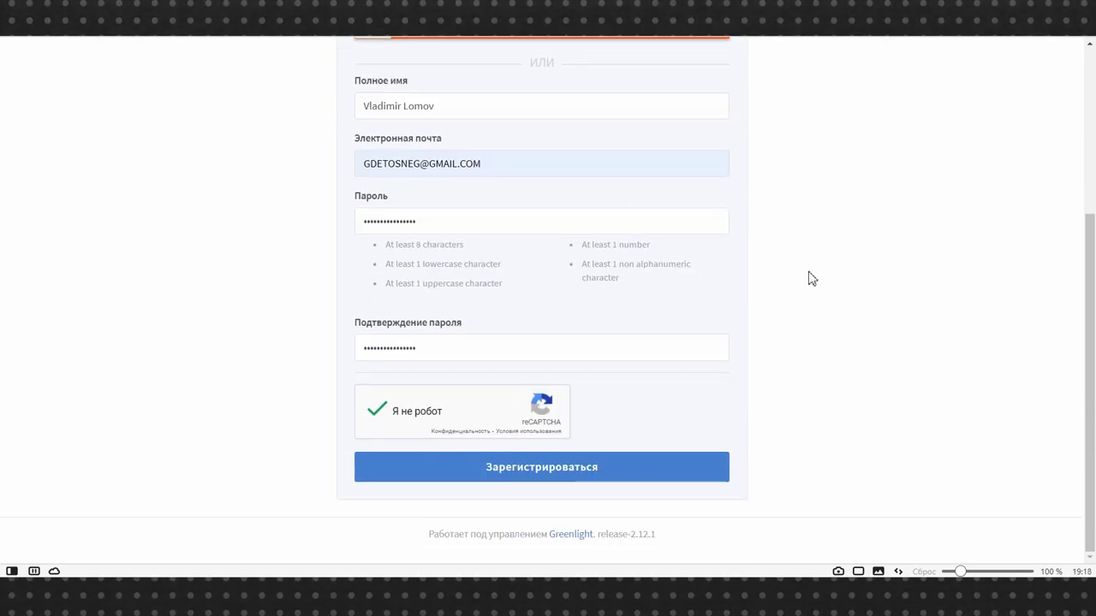
left_click(597, 468)
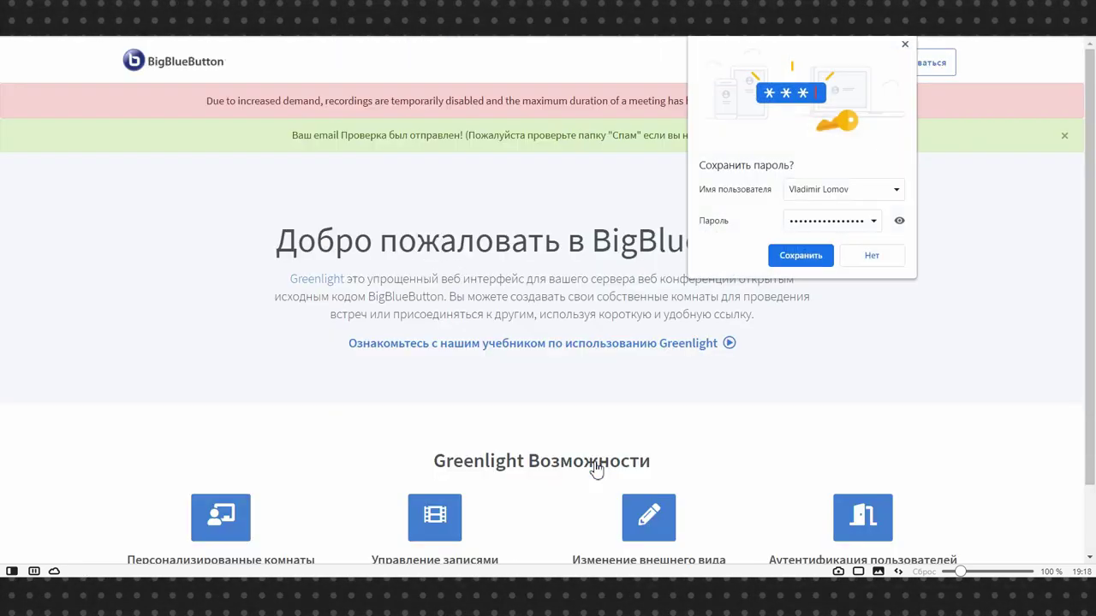
left_click(861, 264)
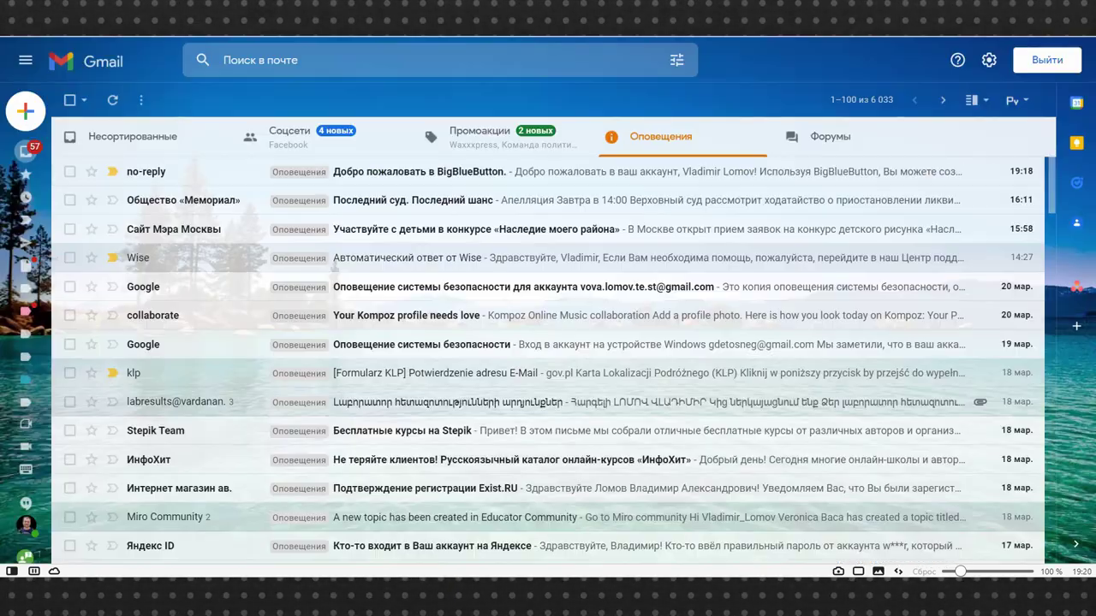
Confirm the account through the BigBlueButton welcome message in Gmail and log in with the account e-mail and password
left_click(416, 176)
left_click(560, 435)
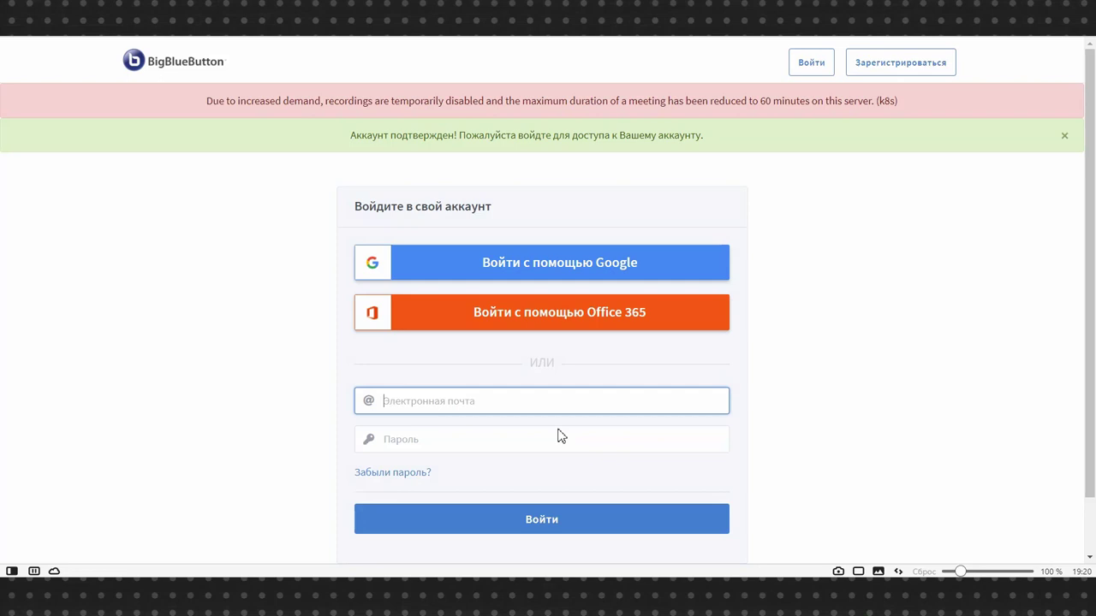
left_click(522, 521)
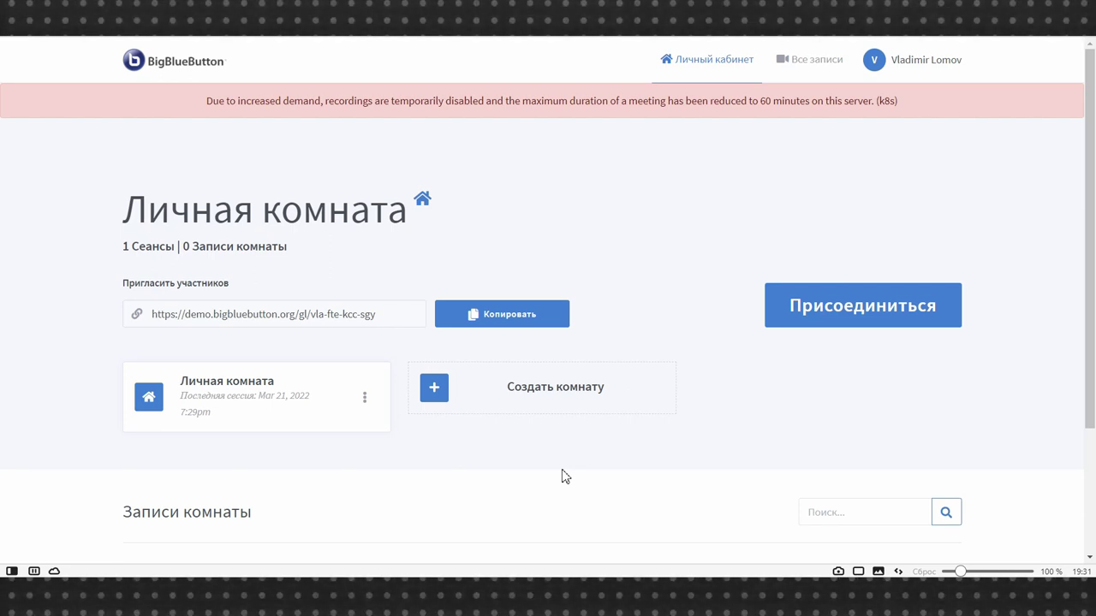
Join the personal room with microphone audio, allow microphone access and approve the echo test
left_click(827, 307)
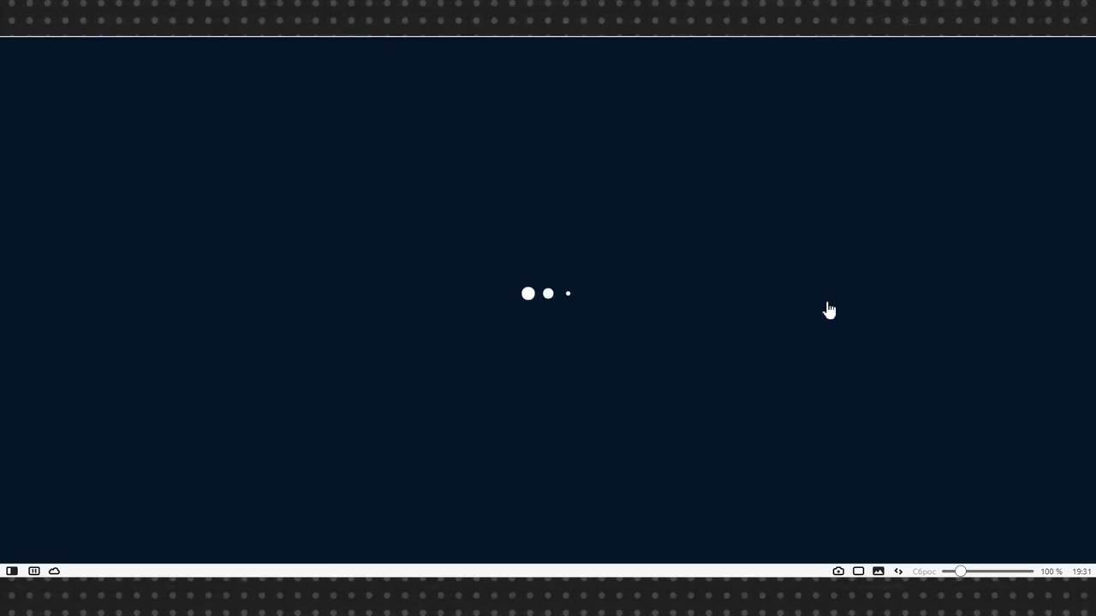
left_click(503, 313)
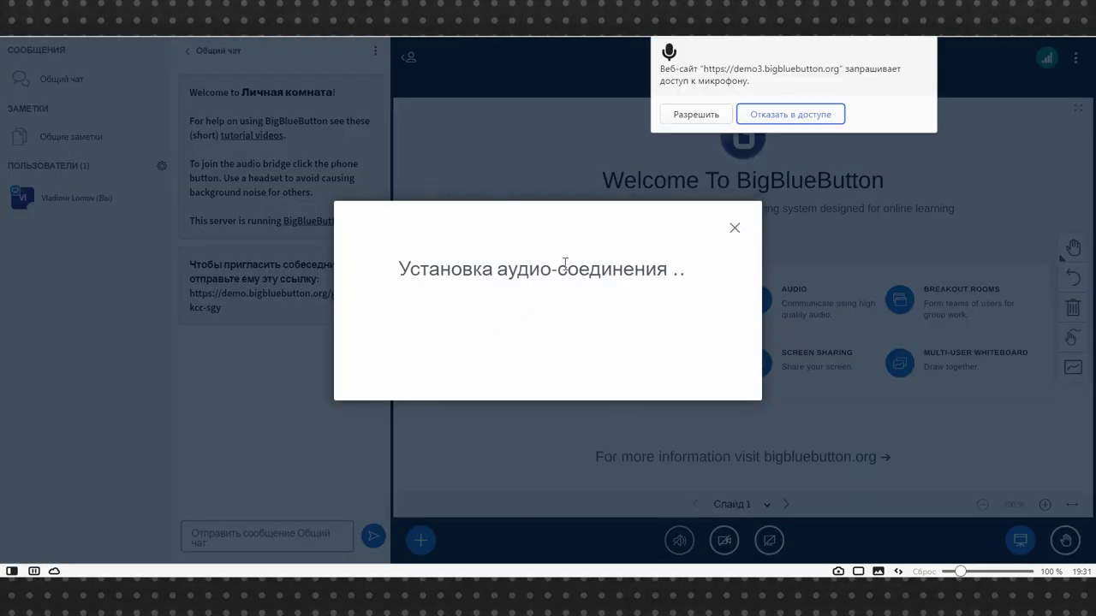
left_click(690, 115)
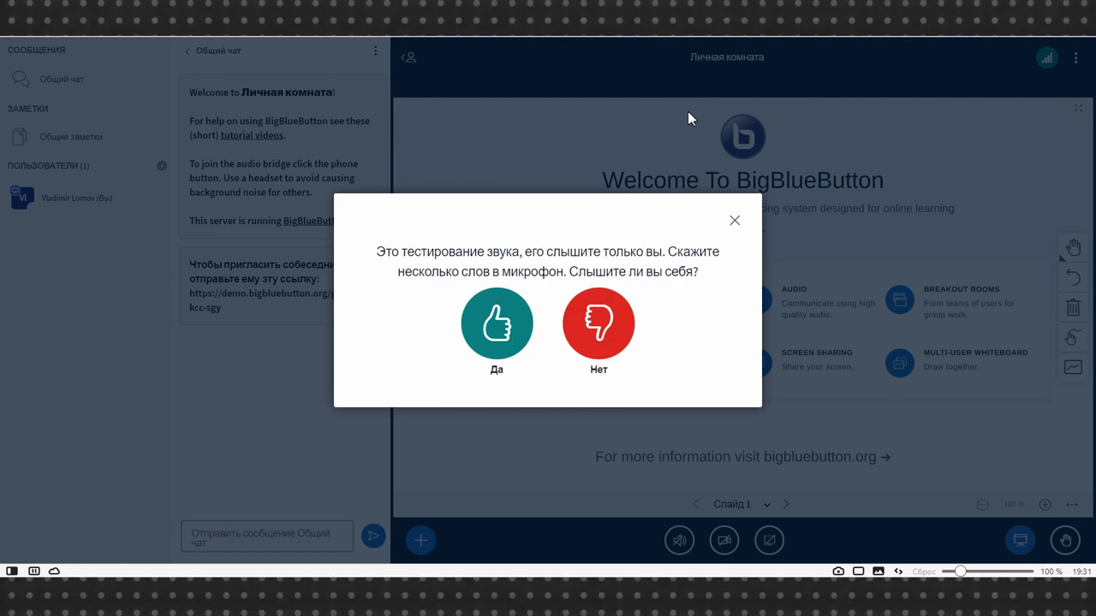
left_click(499, 323)
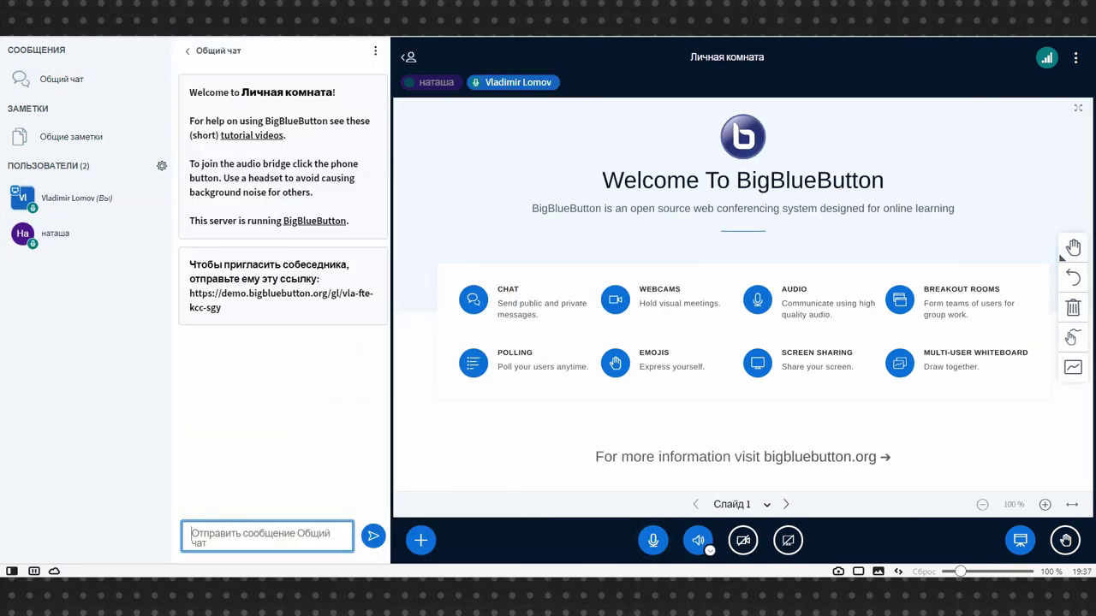
Send the message "Привет" in the public chat and close the chat
type("Ghbdtn")
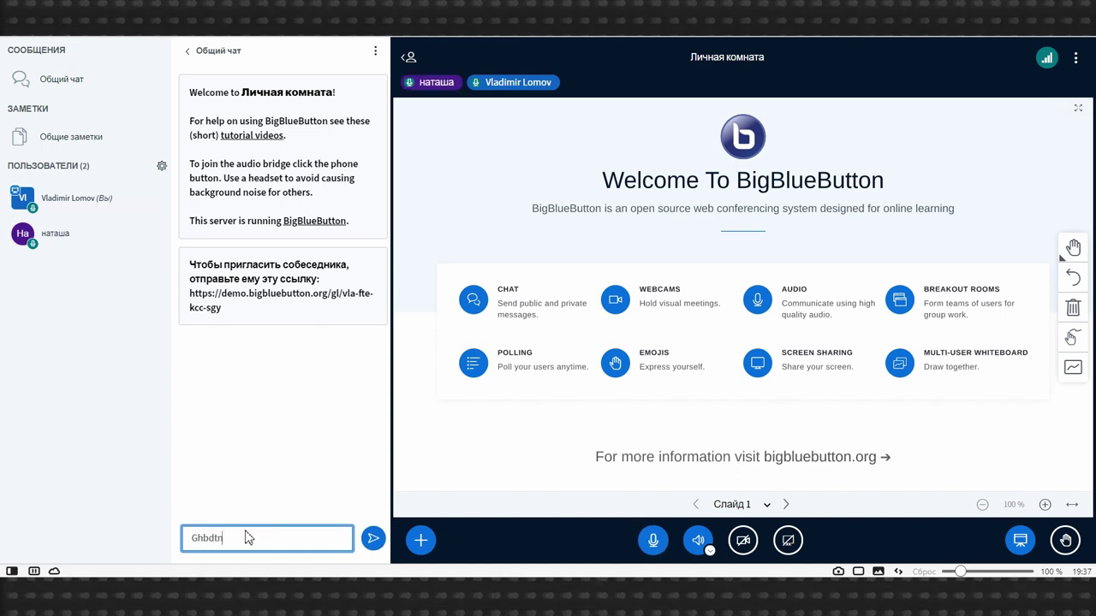
key("Pause")
key("Return")
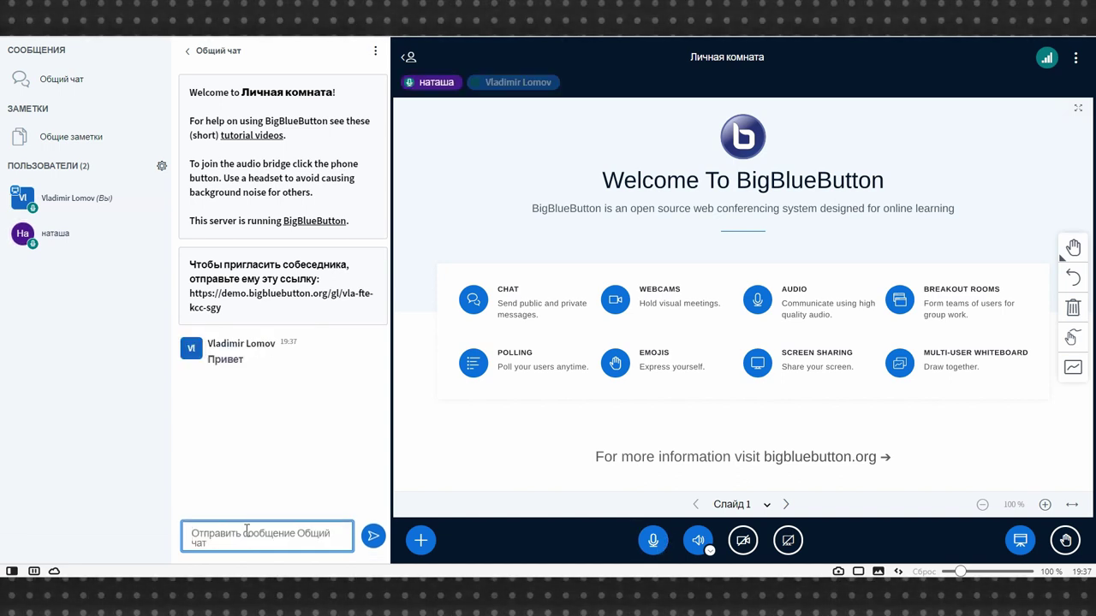
left_click(41, 77)
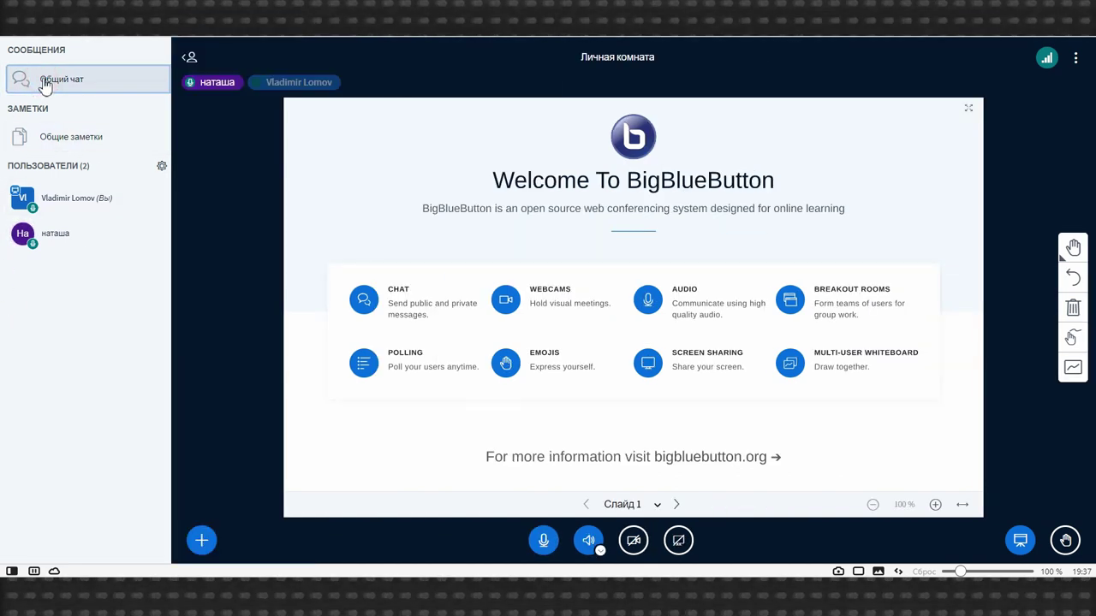
Write "Сегодня мы обсуждаем" in bold in the shared notes and close the notes
left_click(53, 145)
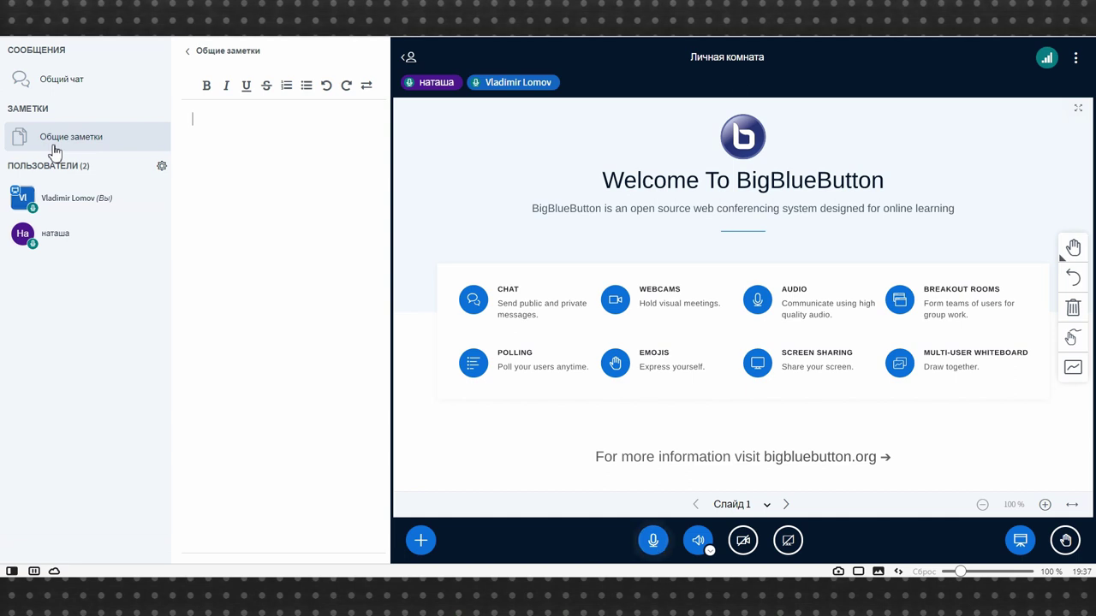
type("Сегодня мы обсуждаем")
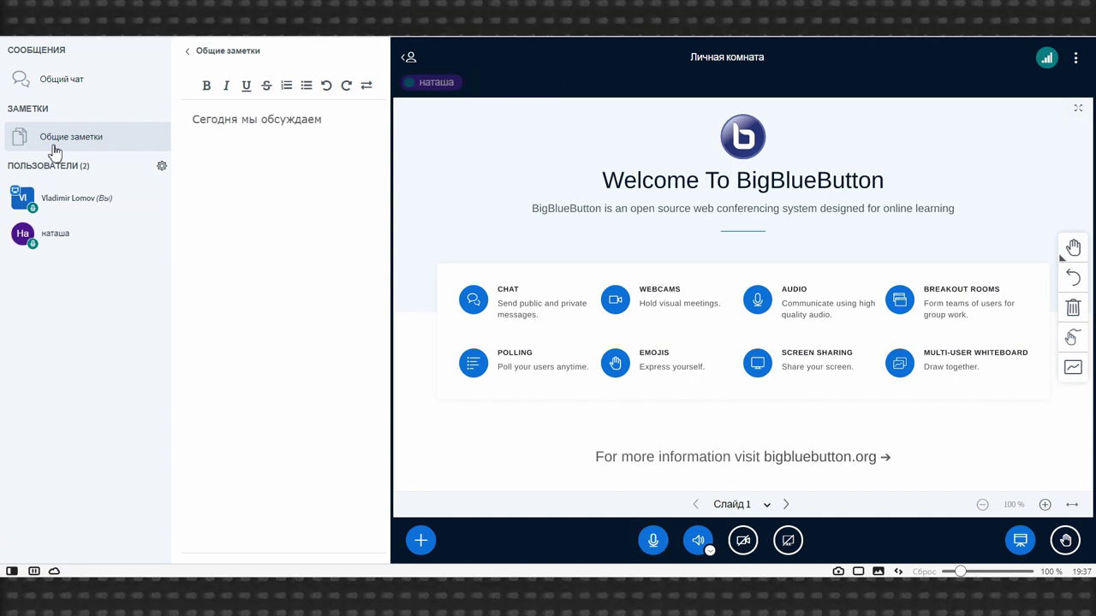
triple_click(213, 123)
left_click(206, 85)
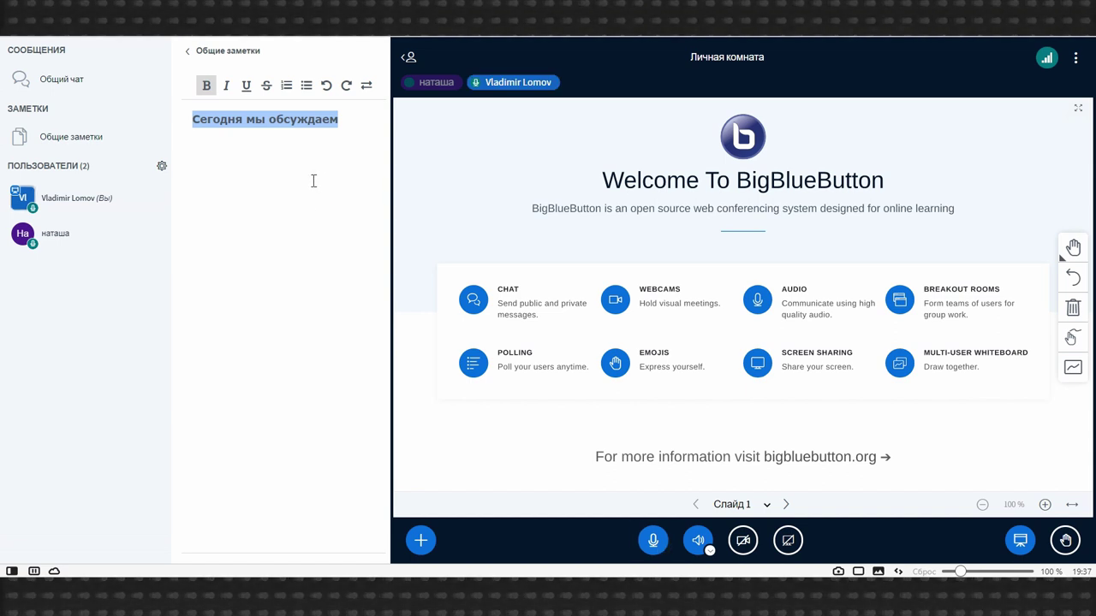
left_click(57, 140)
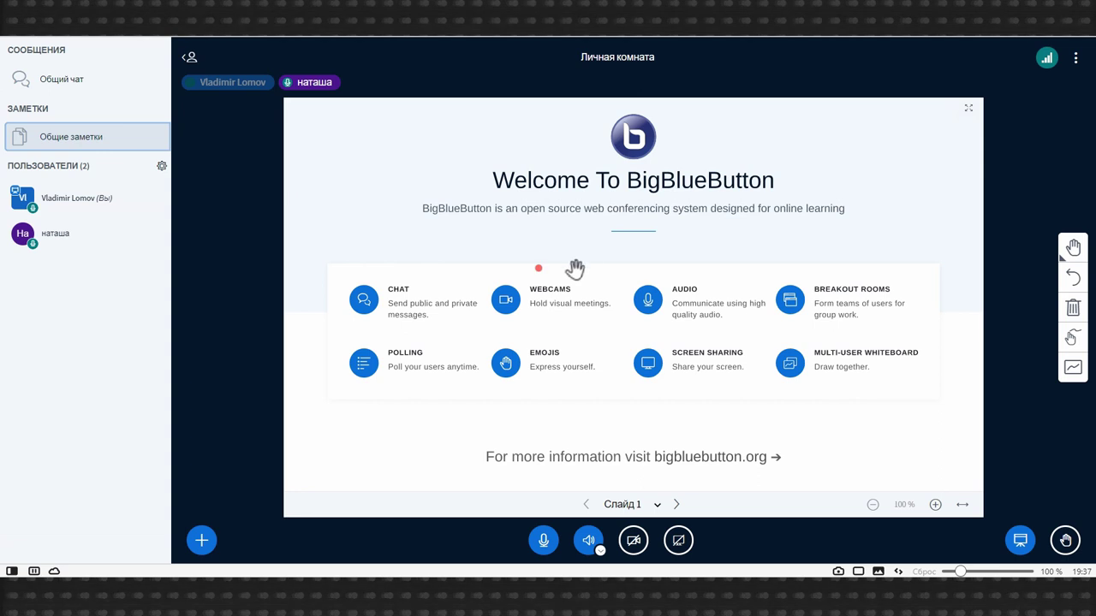
Hide the presentation and mute your own microphone
left_click(1019, 541)
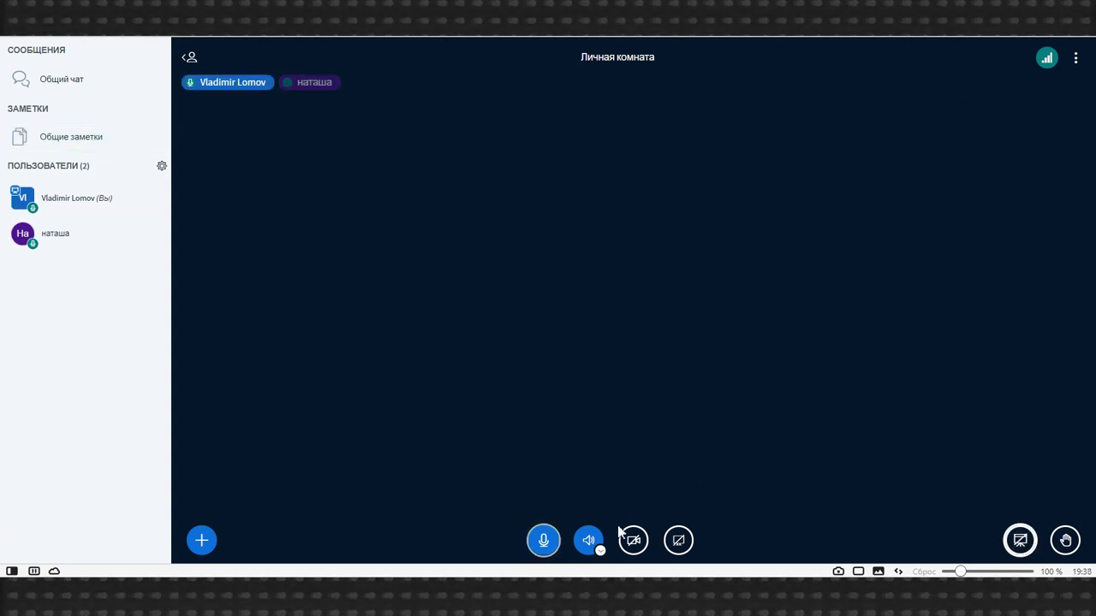
left_click(544, 540)
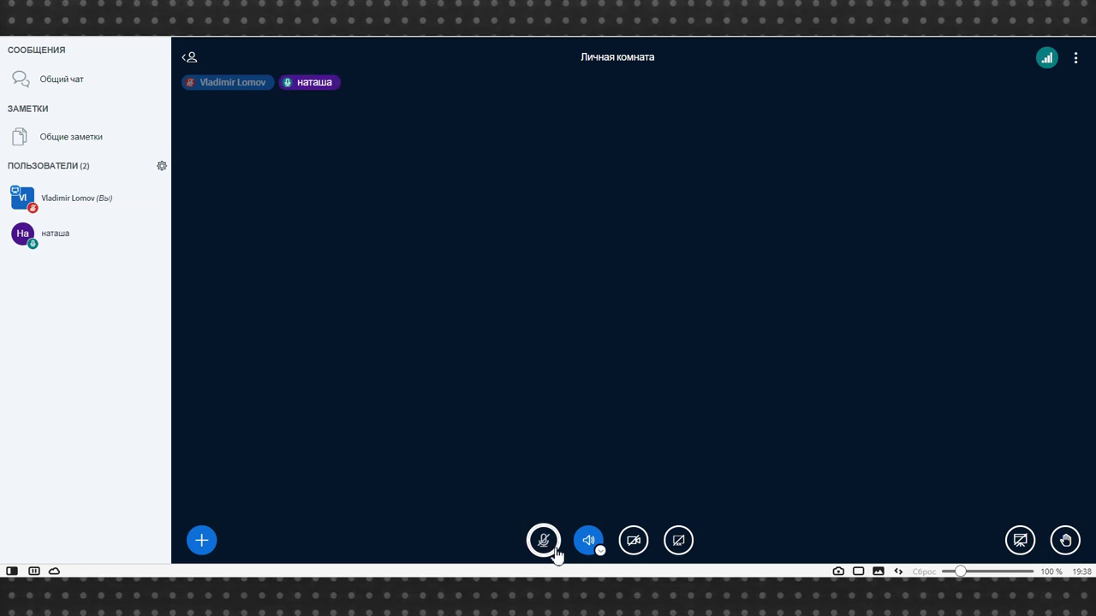
View the available microphones and speakers, leave the audio conference and rejoin it with the microphone, approving the echo test
left_click(601, 552)
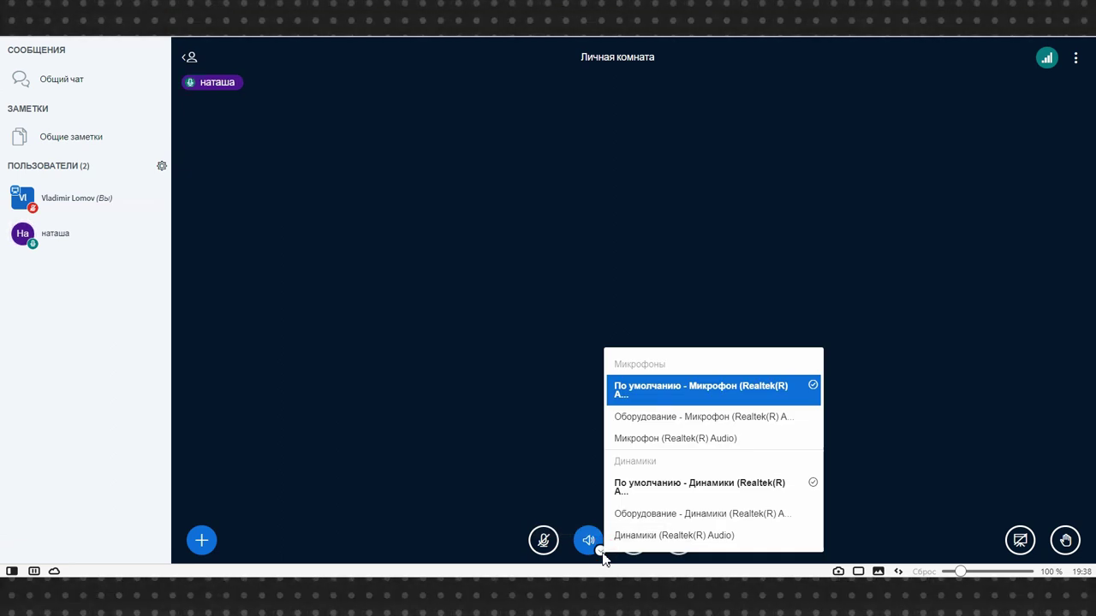
left_click(589, 542)
left_click(589, 541)
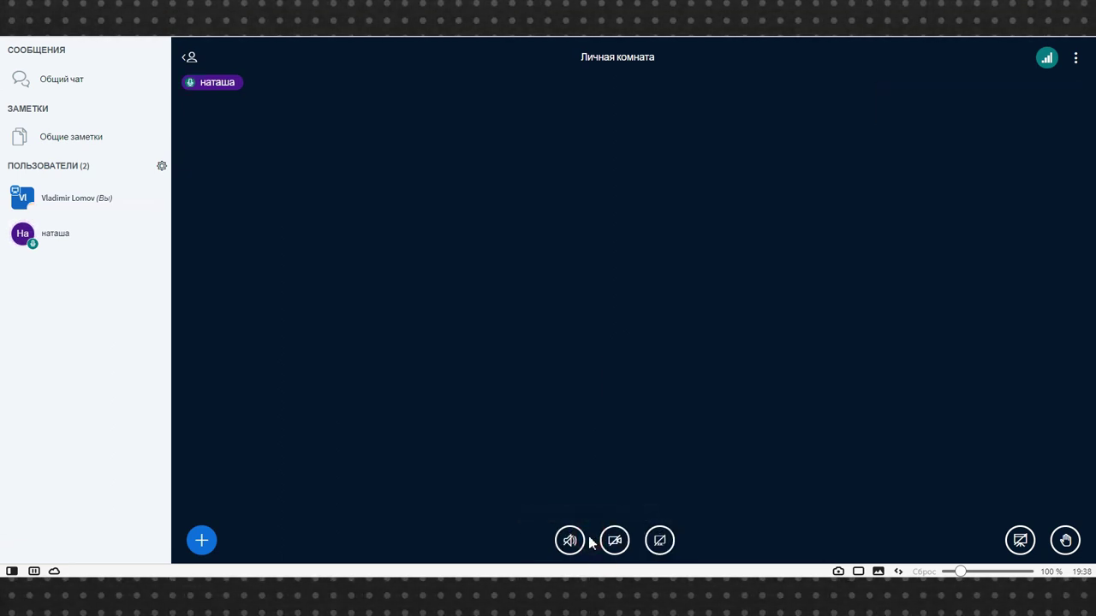
left_click(569, 541)
left_click(492, 314)
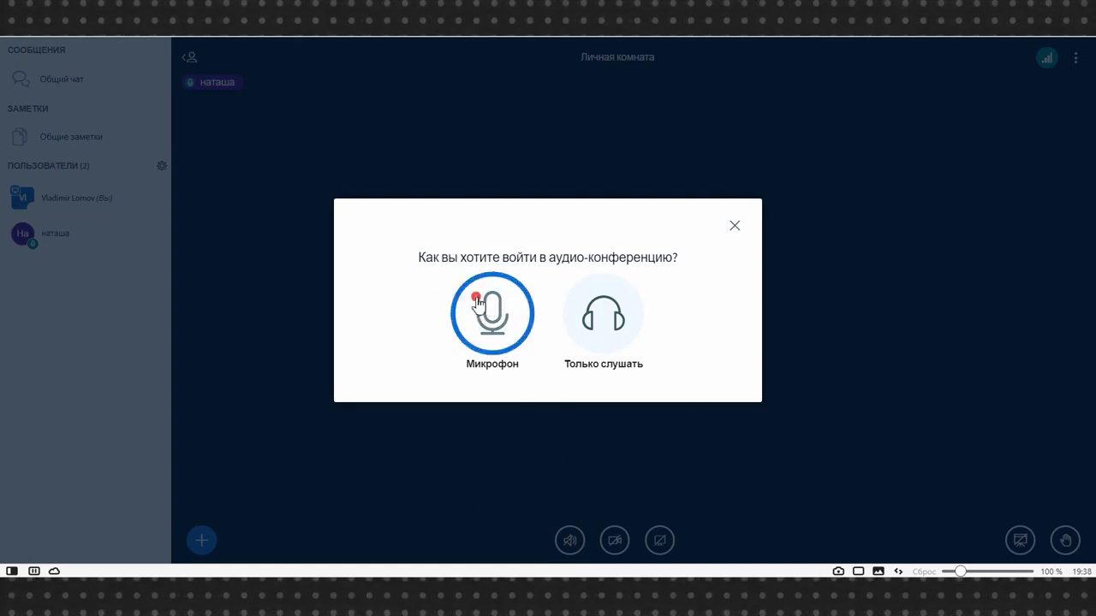
left_click(497, 326)
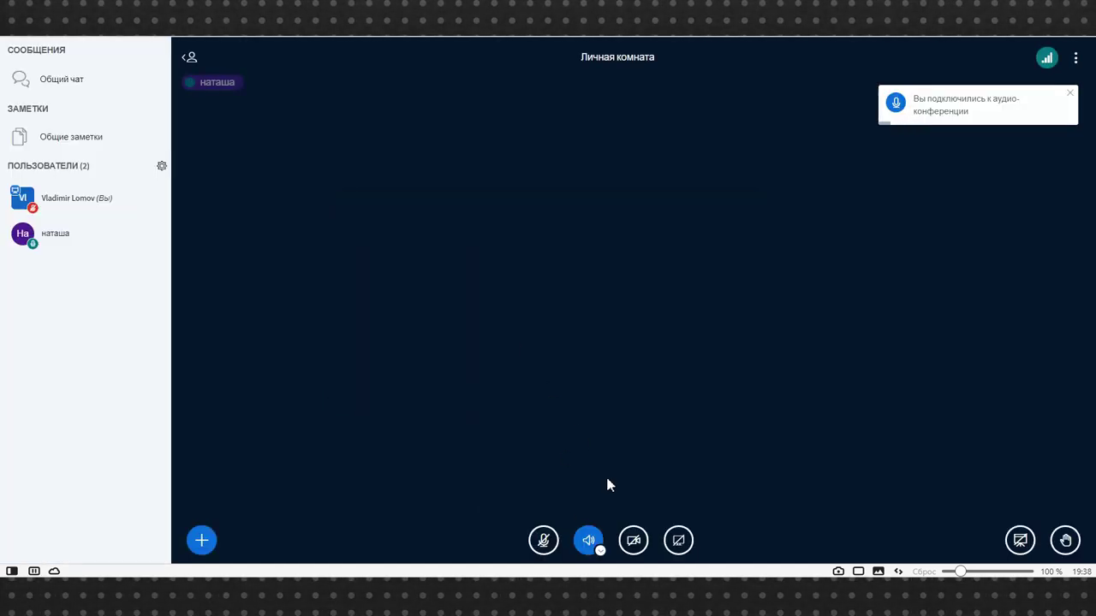
Start sharing the webcam with camera access allowed, and stop the webcam broadcast
left_click(634, 540)
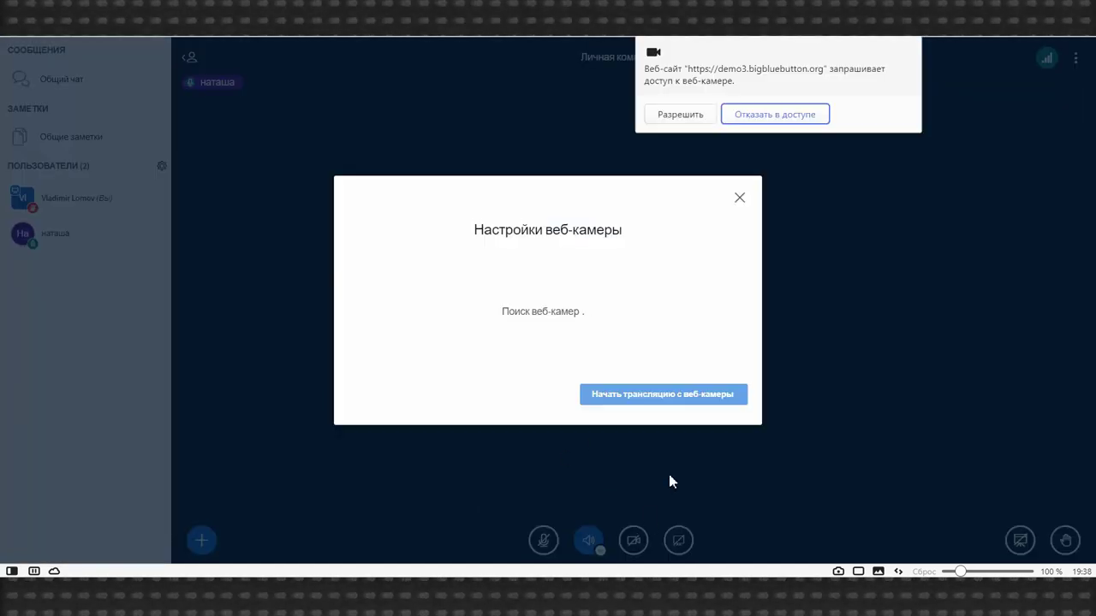
left_click(696, 114)
left_click(646, 397)
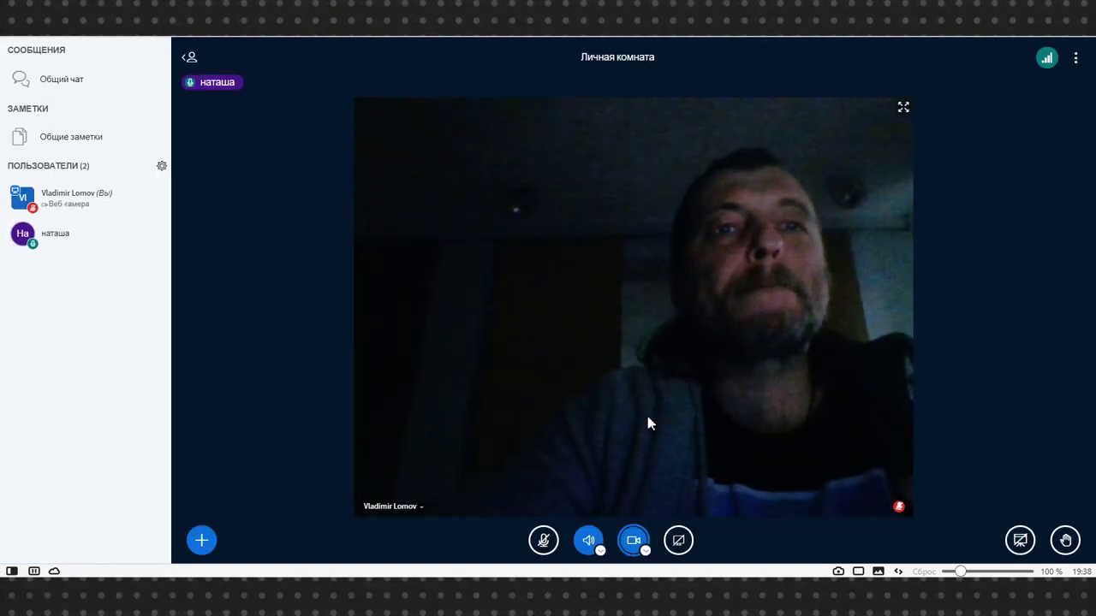
left_click(634, 541)
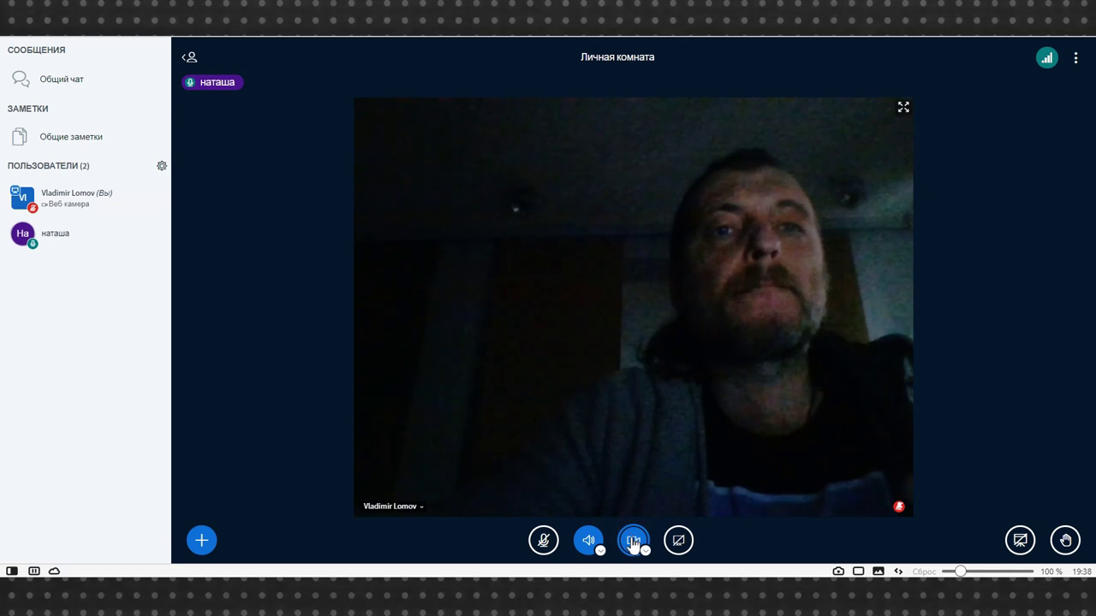
Share the Total Commander window with the meeting after reviewing the window and Vivaldi tab options
left_click(682, 541)
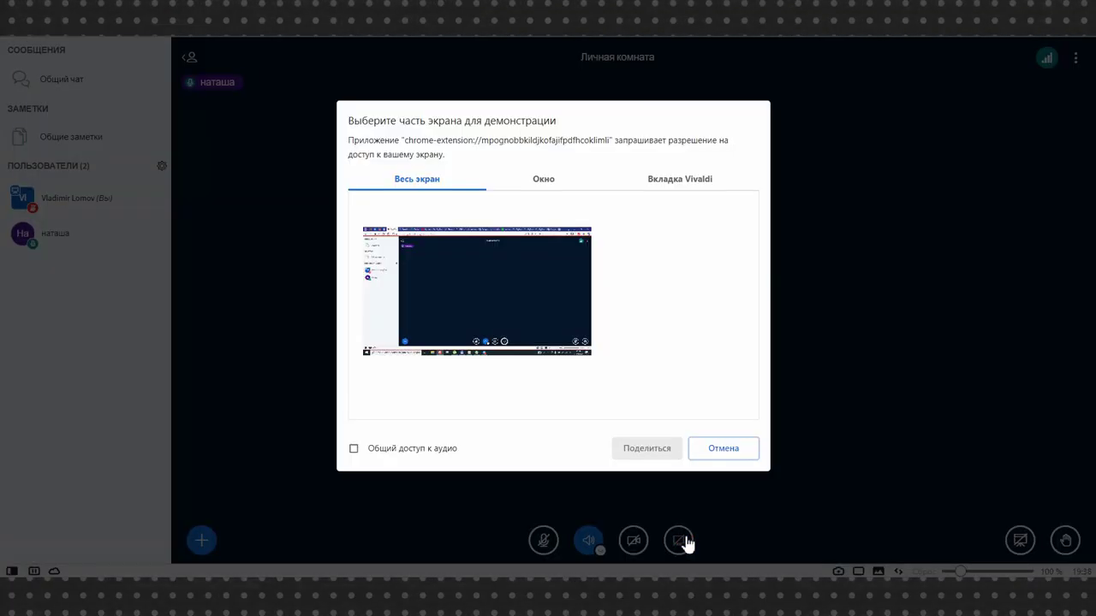
left_click(545, 179)
left_click(681, 183)
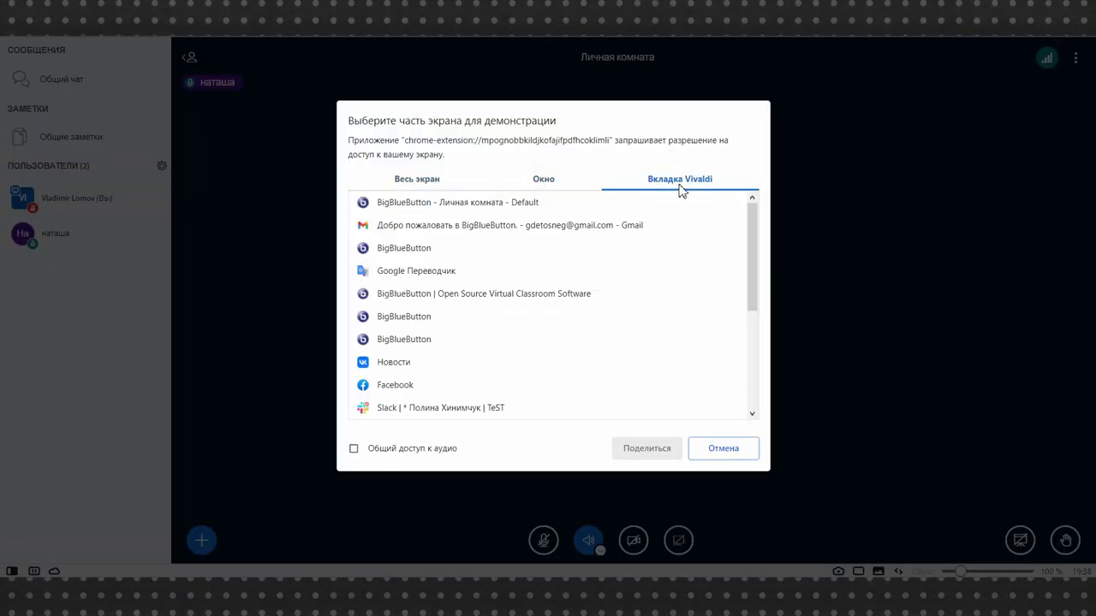
left_click(543, 180)
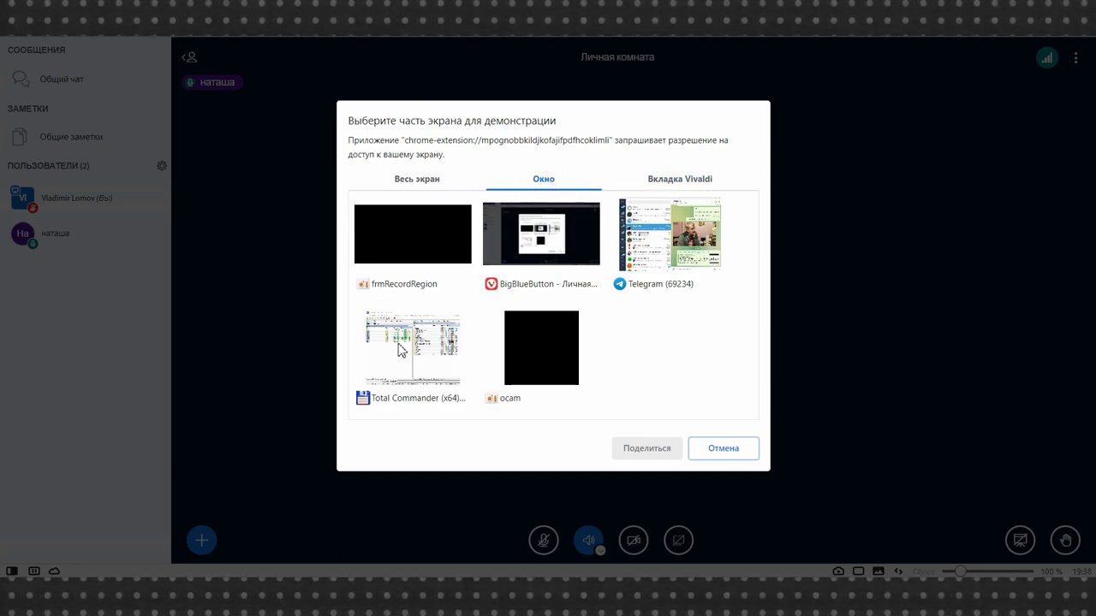
left_click(428, 336)
left_click(643, 448)
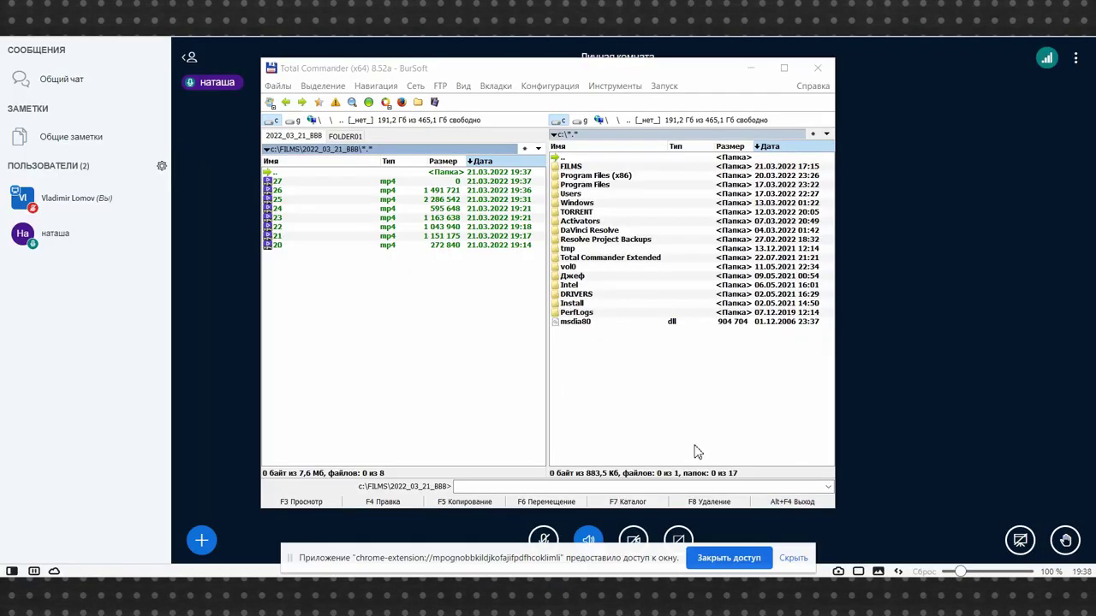
Minimize the shared Total Commander window, bring it back and end the screen sharing
left_click(750, 67)
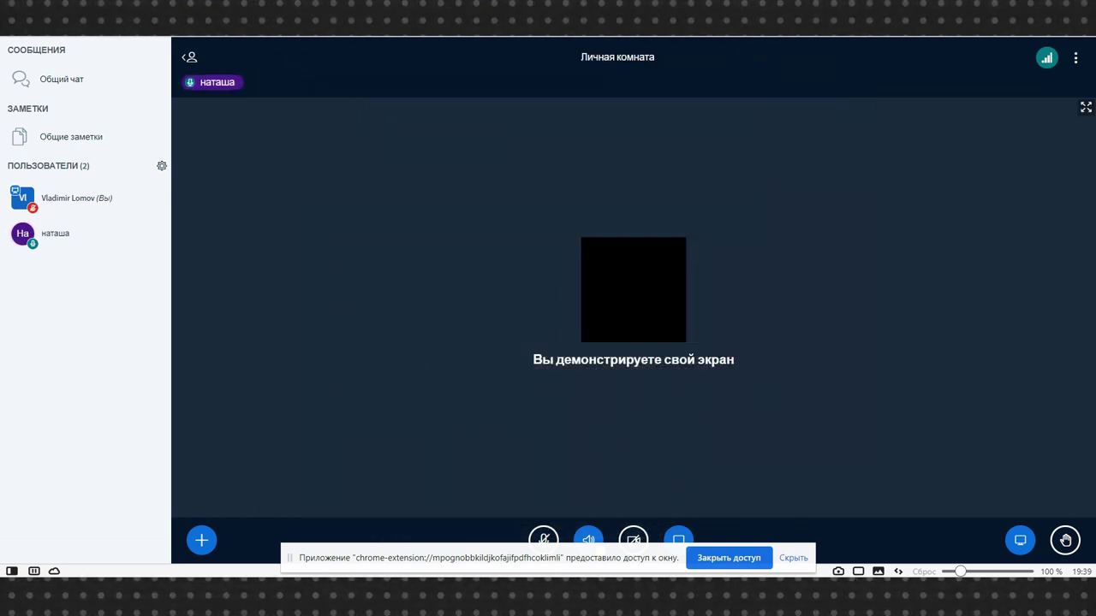
key("alt+Tab")
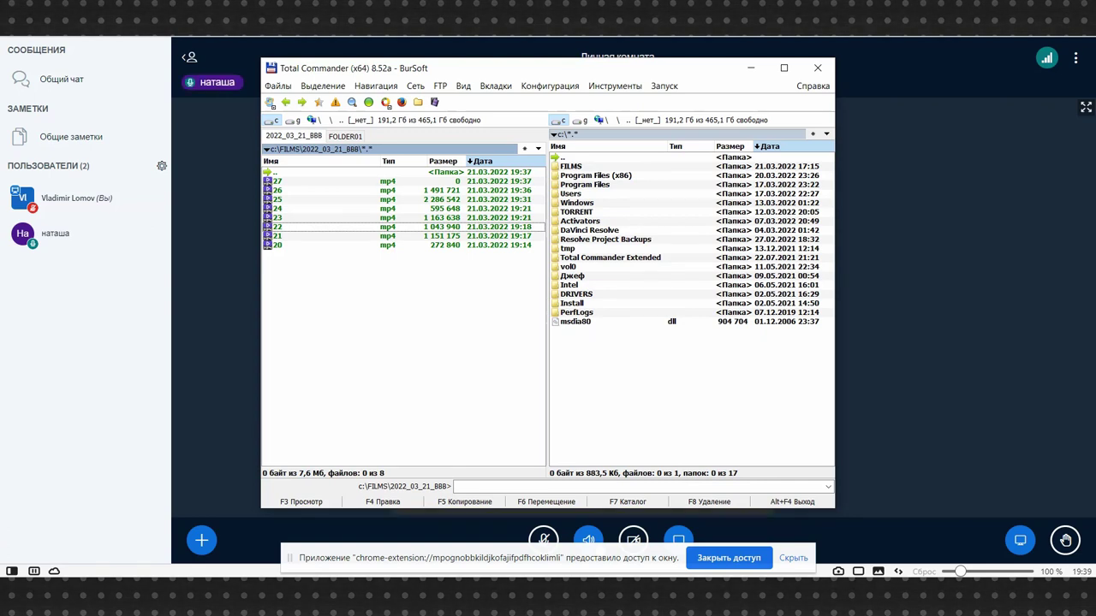
left_click(707, 558)
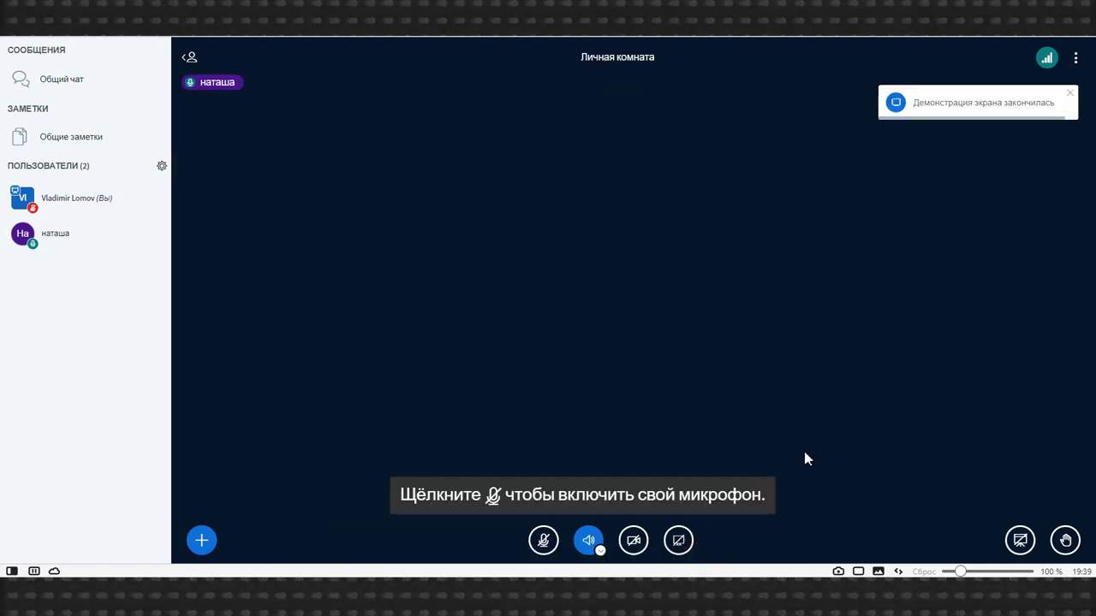
Unmute your own microphone and lower the other participant's raised hand
key("alt+m")
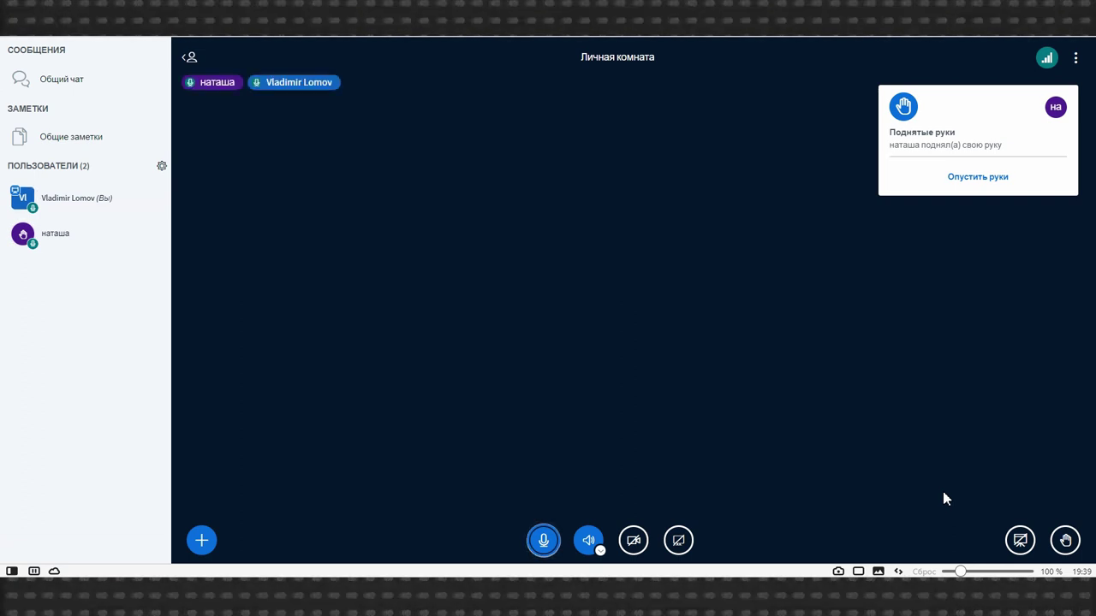
left_click(995, 178)
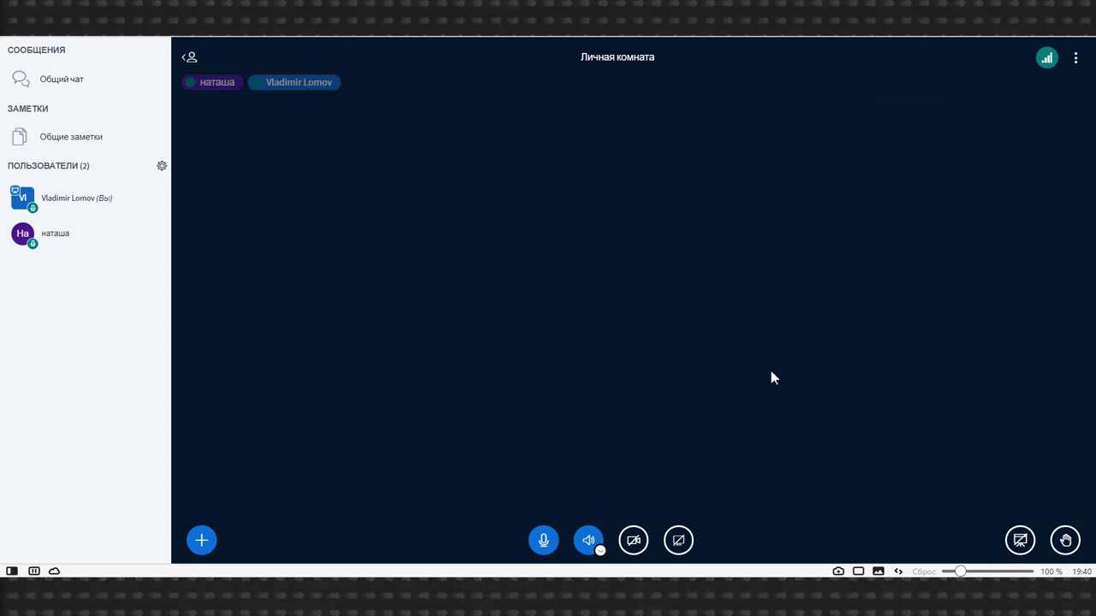
Mute the other participant's microphone and send them the private message "Этого никто не видит"
left_click(64, 242)
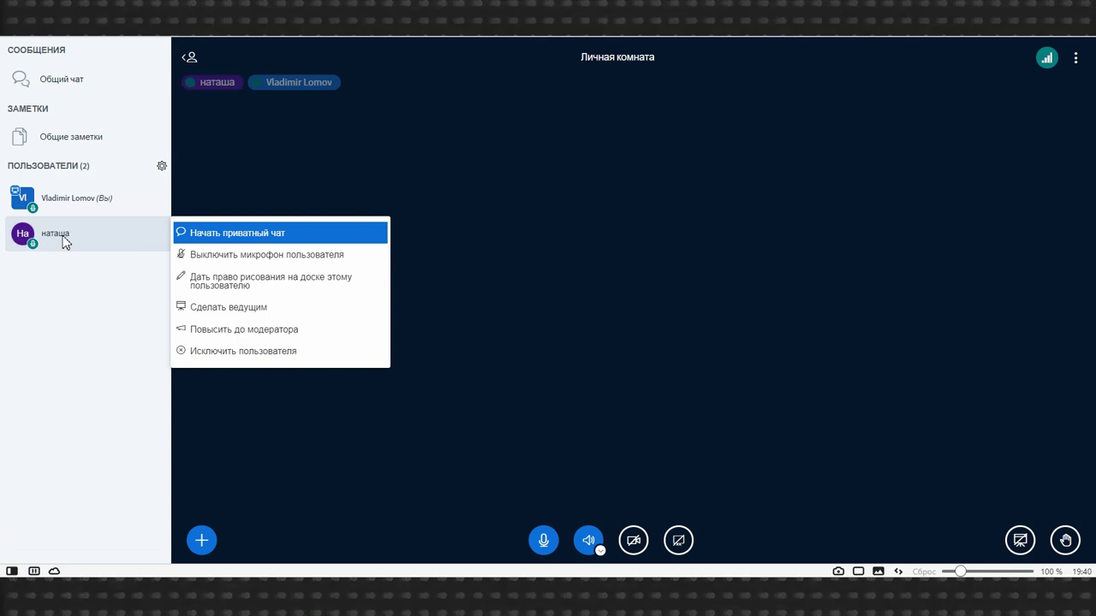
left_click(264, 257)
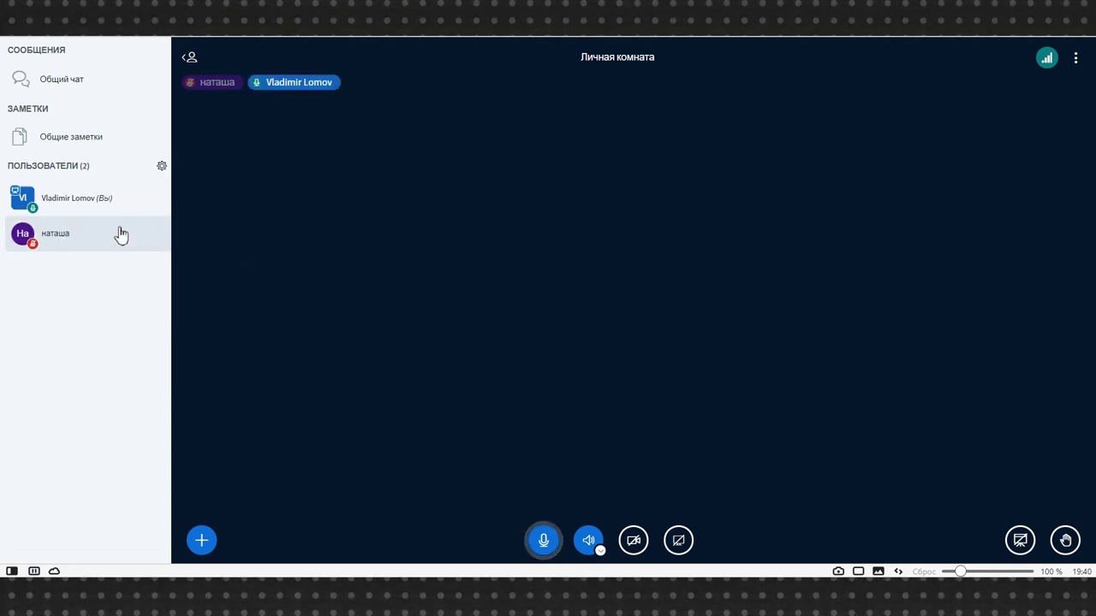
left_click(86, 240)
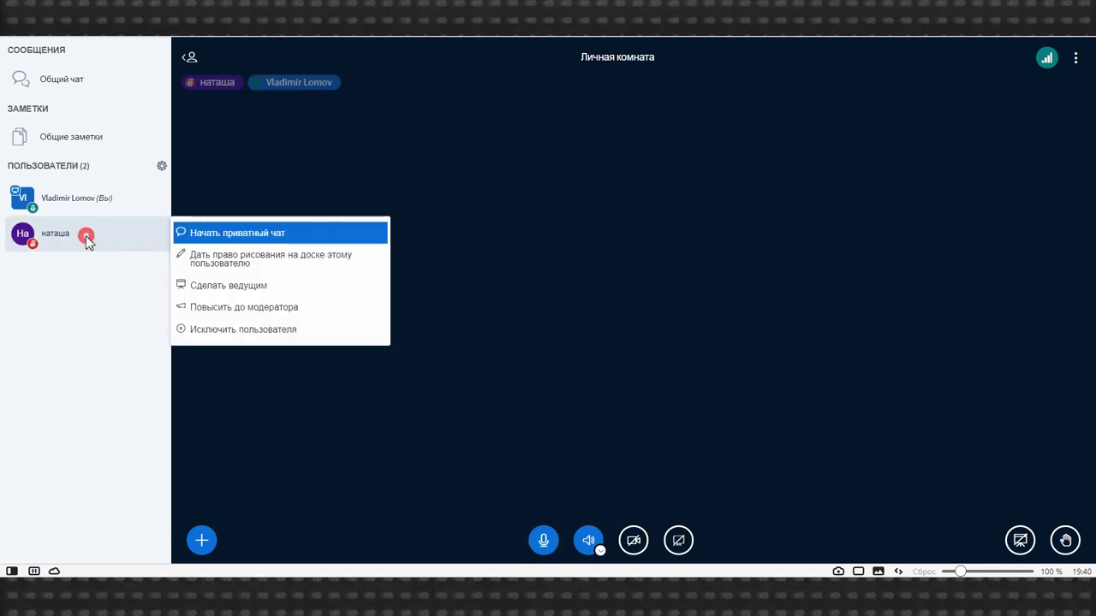
left_click(252, 233)
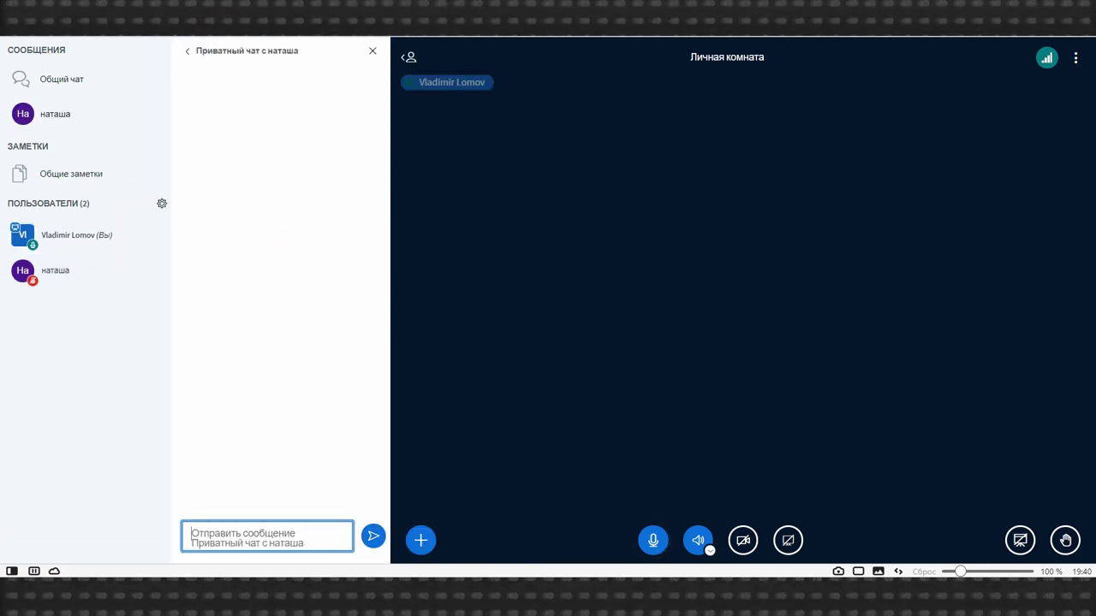
type("Этого никто не")
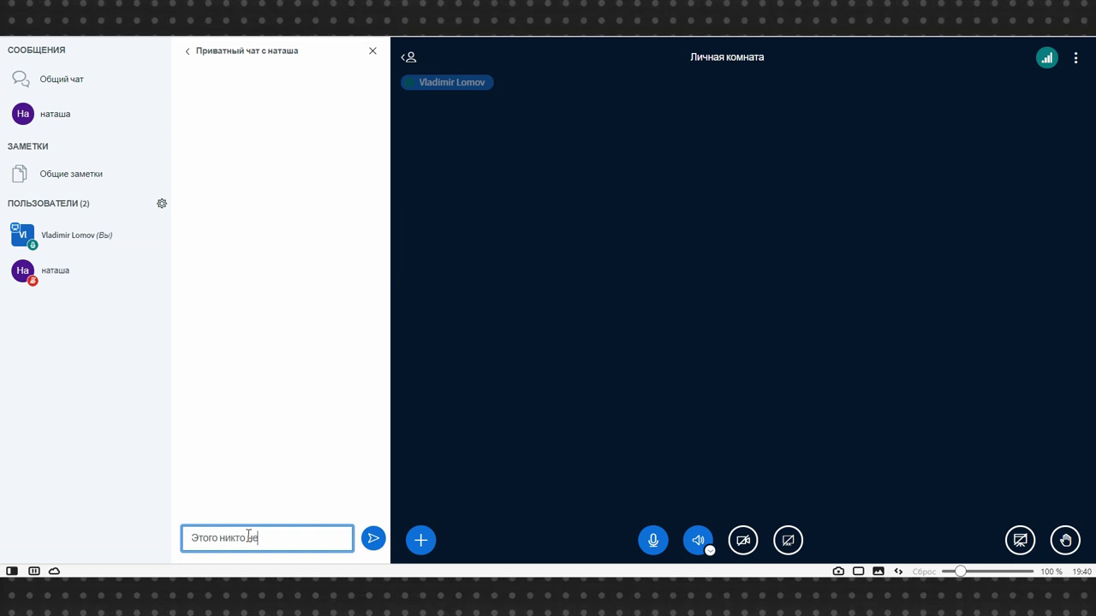
type(" видит")
key("Return")
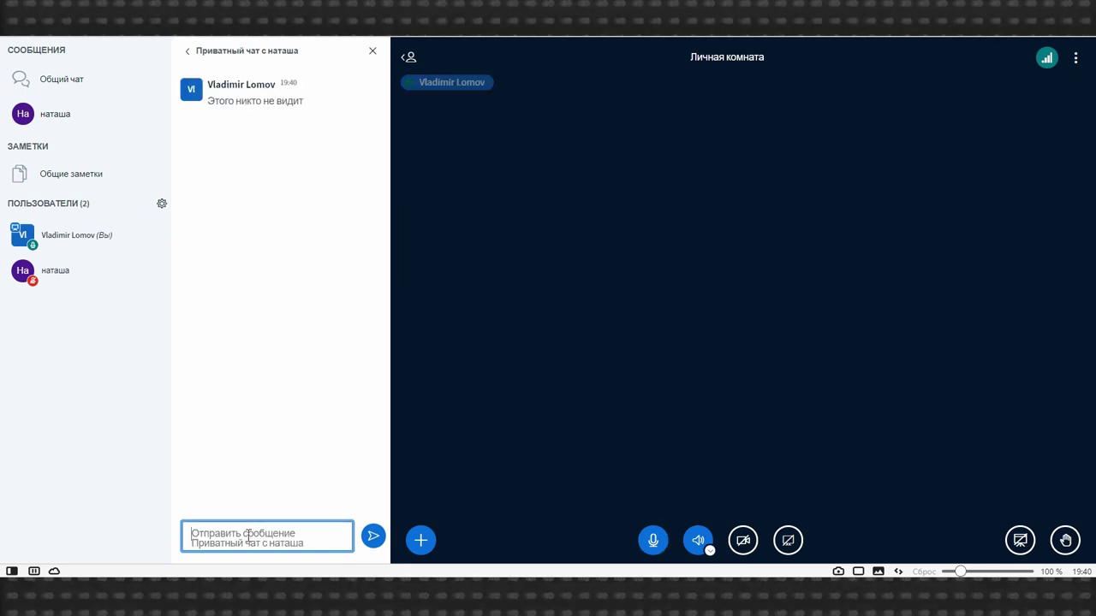
Check the public chat, read the participant's private chat and return to the public chat
left_click(80, 275)
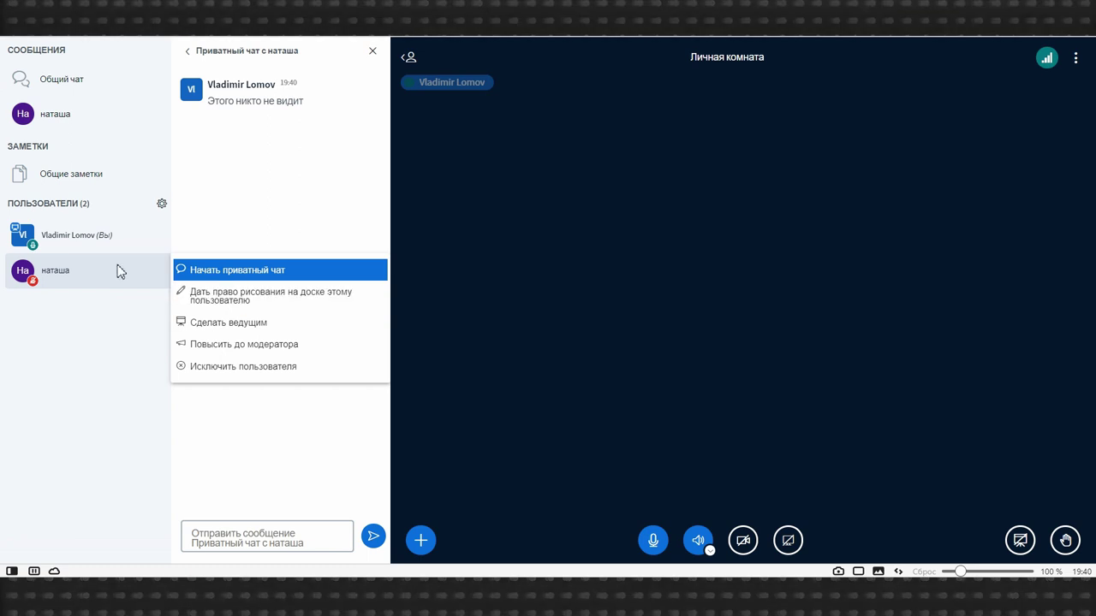
left_click(133, 304)
left_click(99, 90)
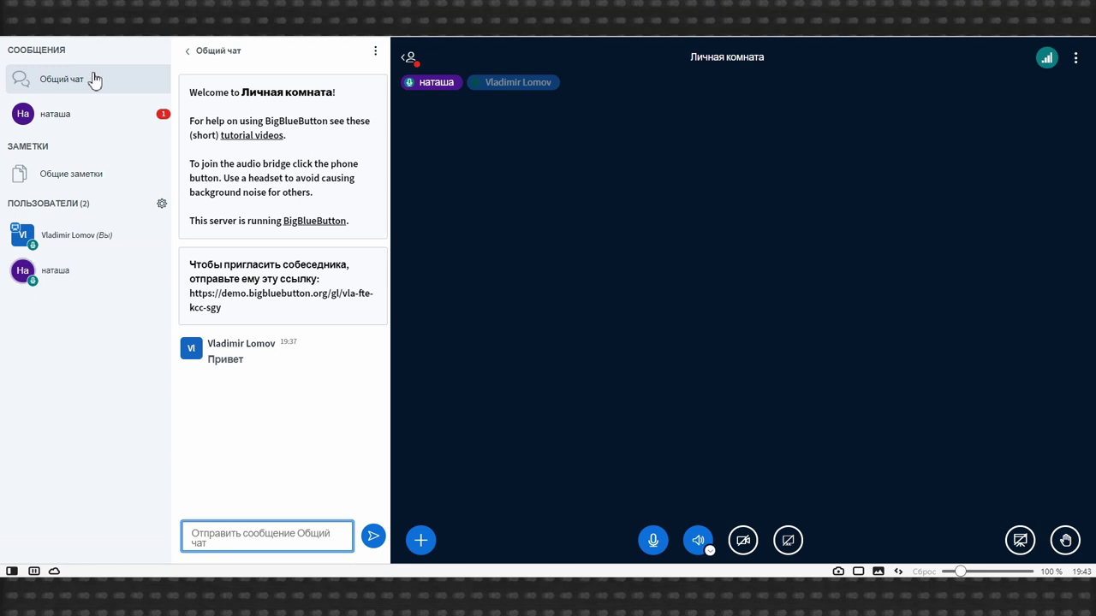
left_click(95, 120)
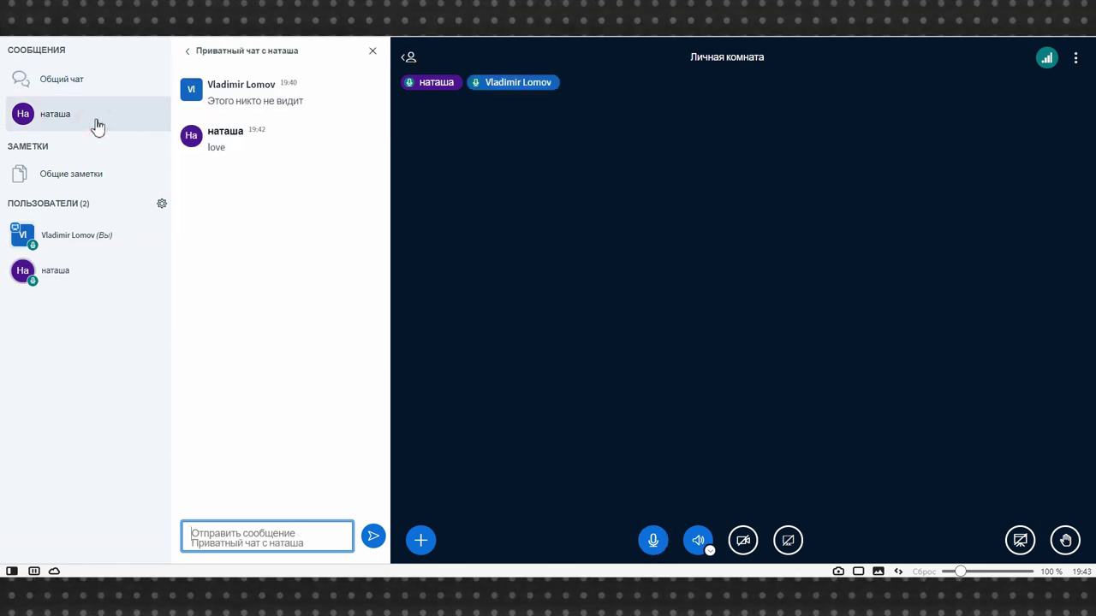
left_click(104, 84)
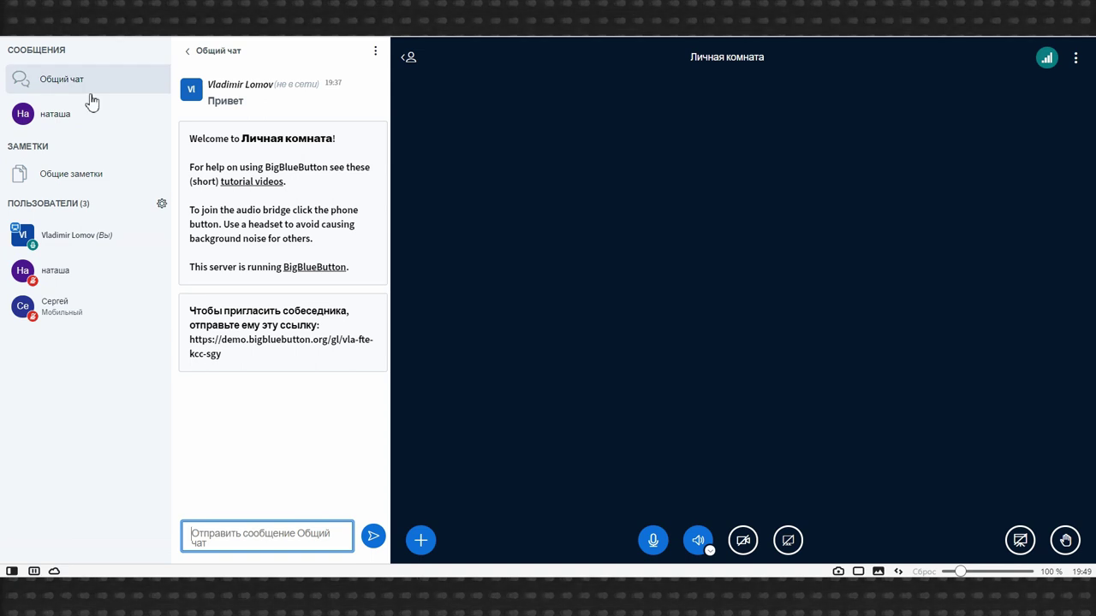
Promote the participant from the private chat to moderator and demote them back to a regular attendee
left_click(89, 276)
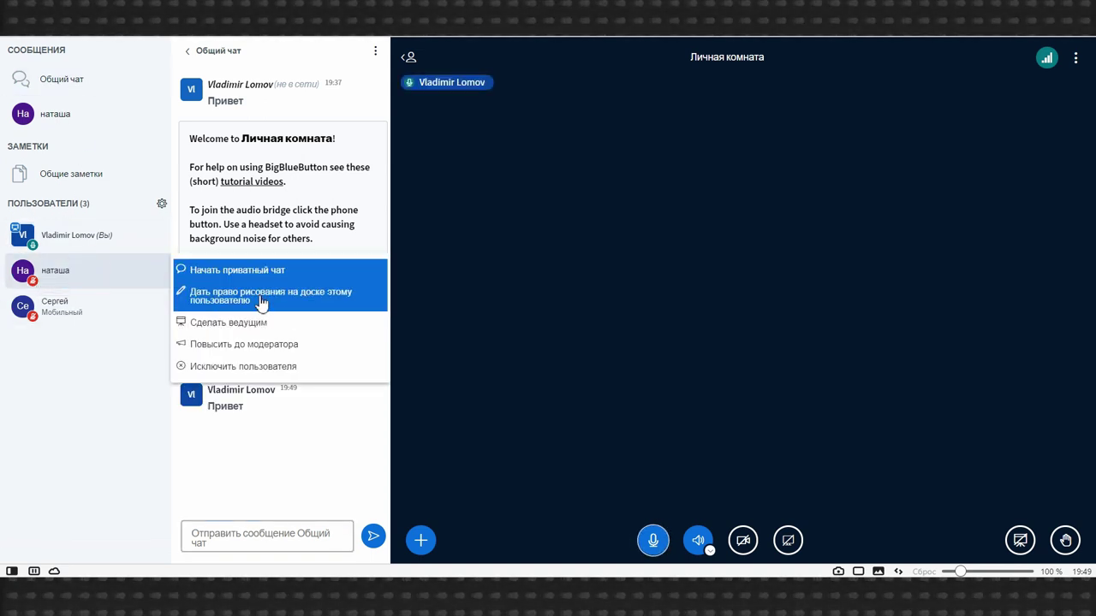
left_click(269, 347)
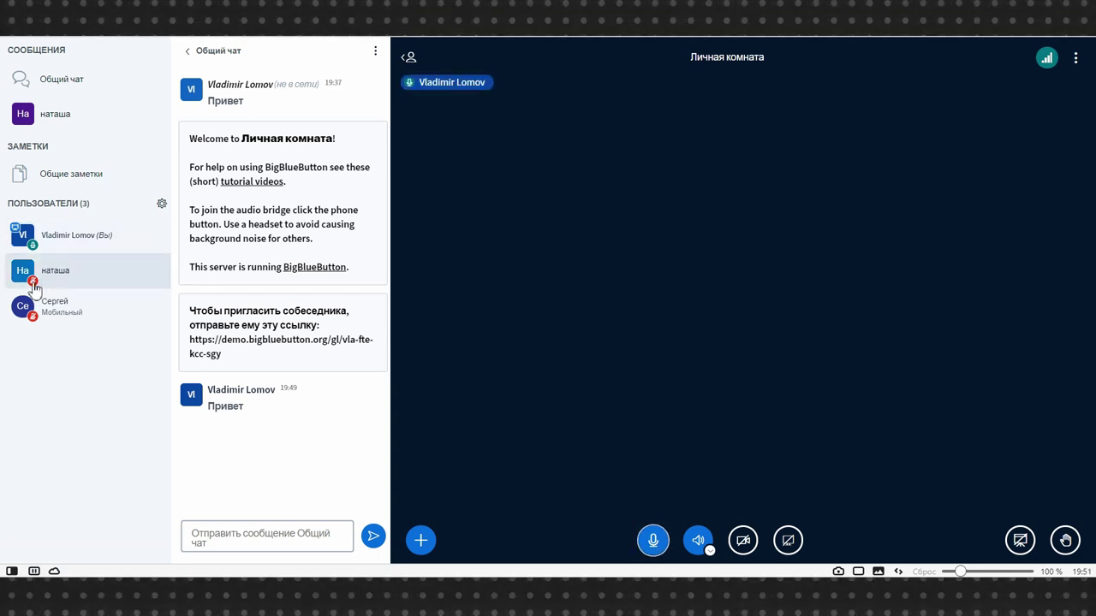
left_click(99, 267)
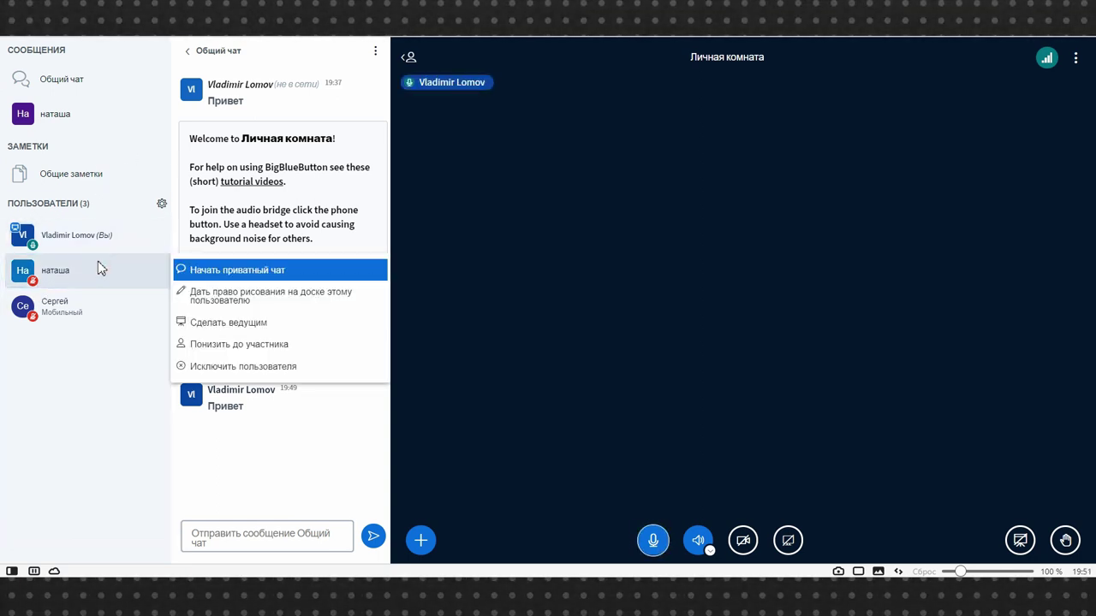
left_click(257, 346)
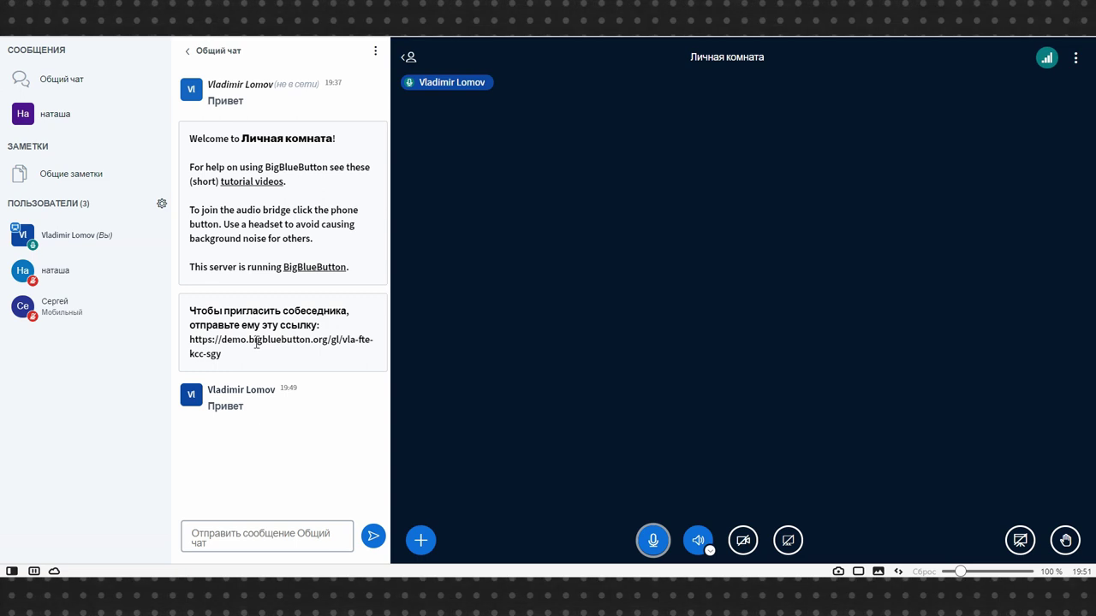
Make the participant from the private chat the presenter and remove the mobile participant, barring them from rejoining the session
left_click(127, 270)
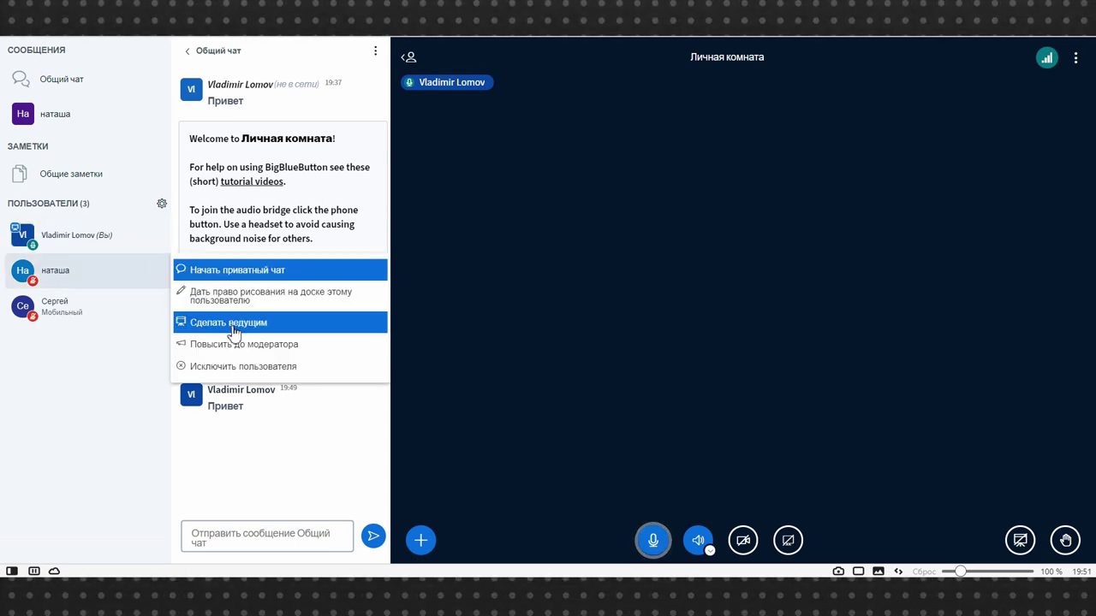
left_click(233, 326)
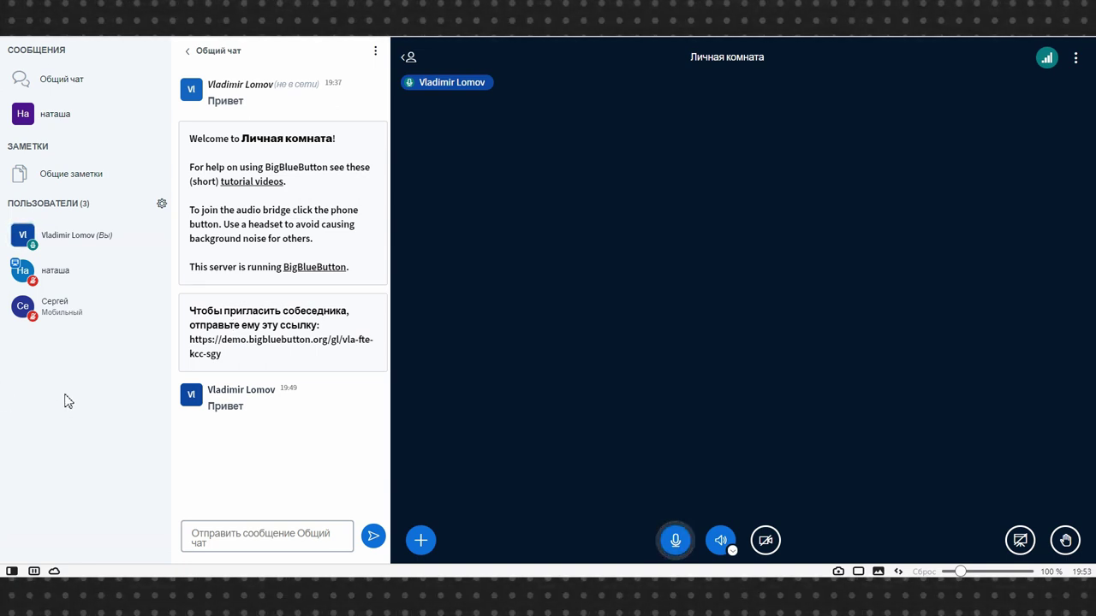
left_click(112, 310)
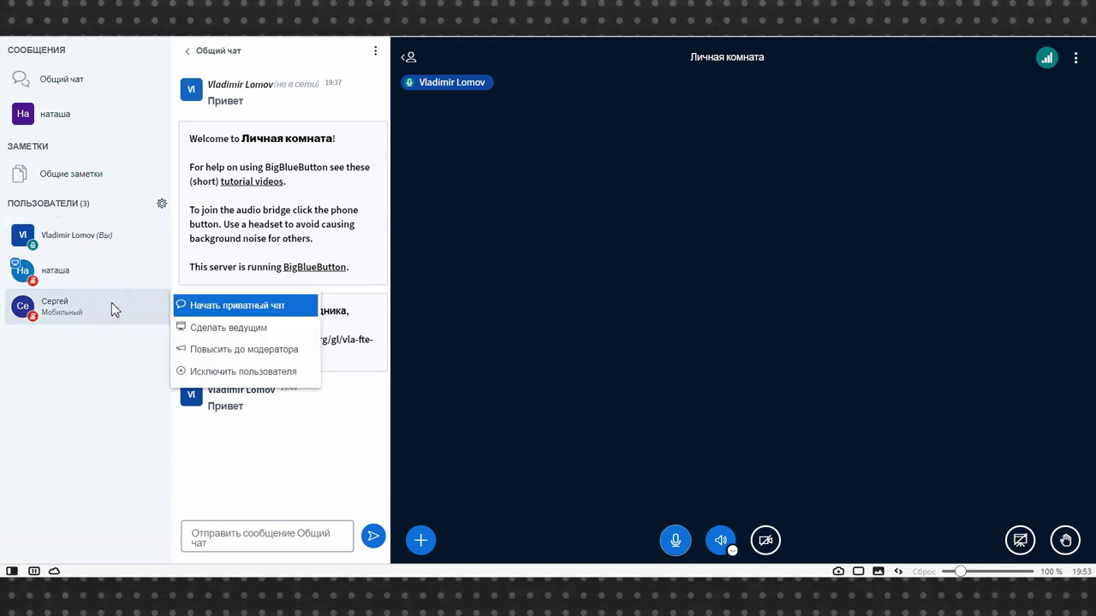
left_click(244, 373)
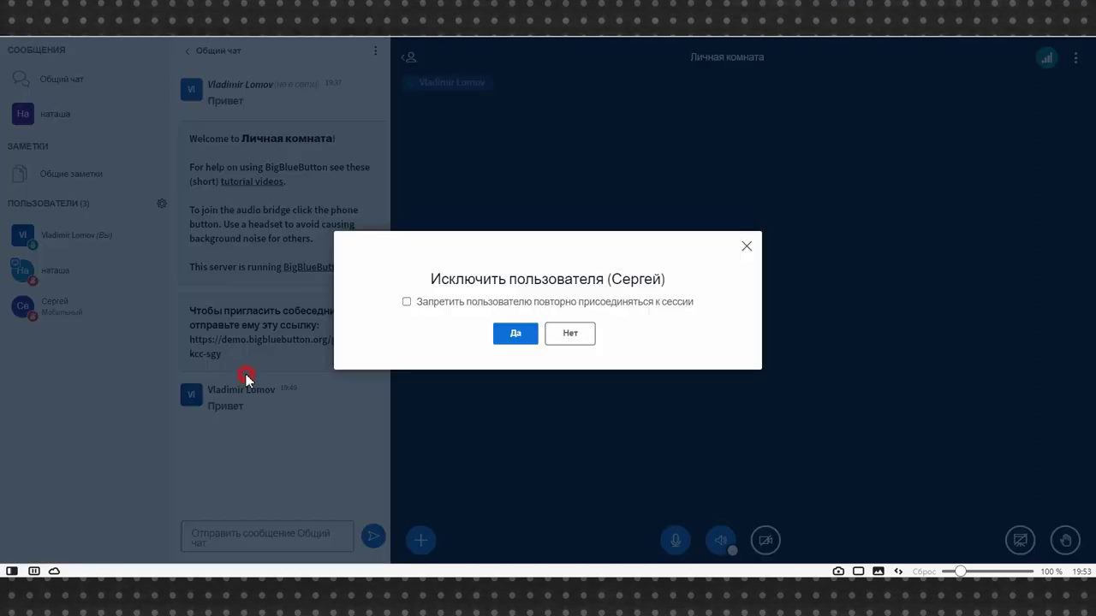
left_click(429, 304)
left_click(512, 336)
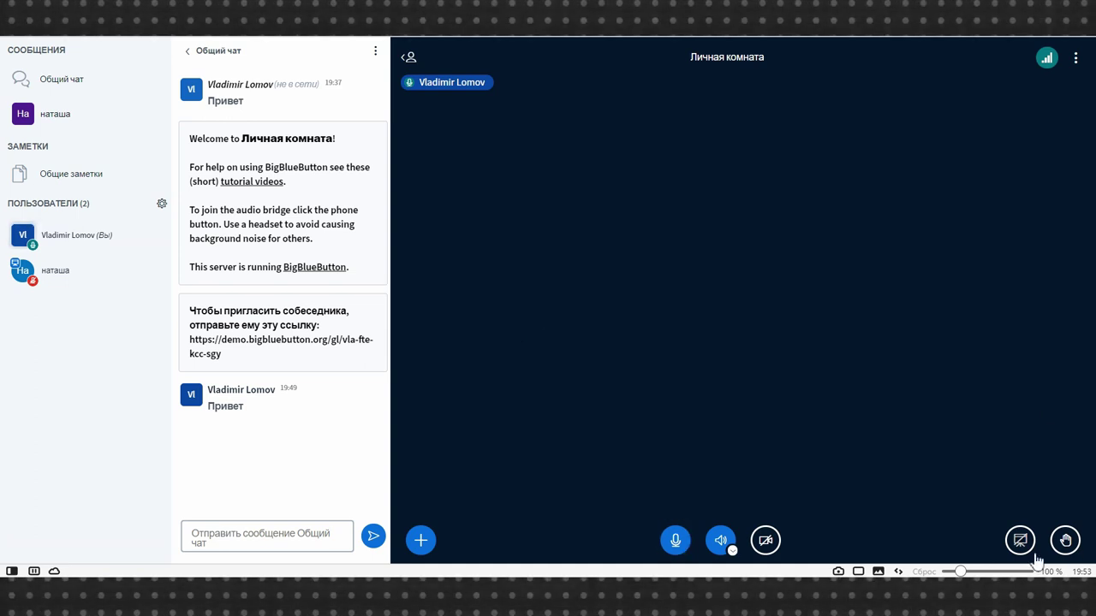
Close the public chat and restore the presentation with the blank whiteboard slide
left_click(44, 81)
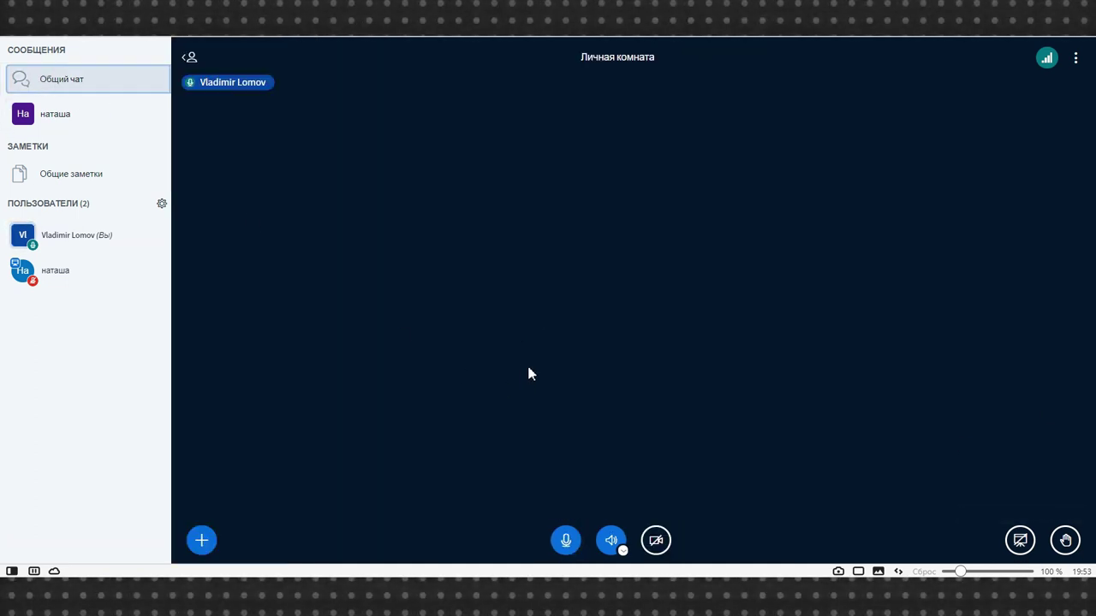
left_click(1020, 541)
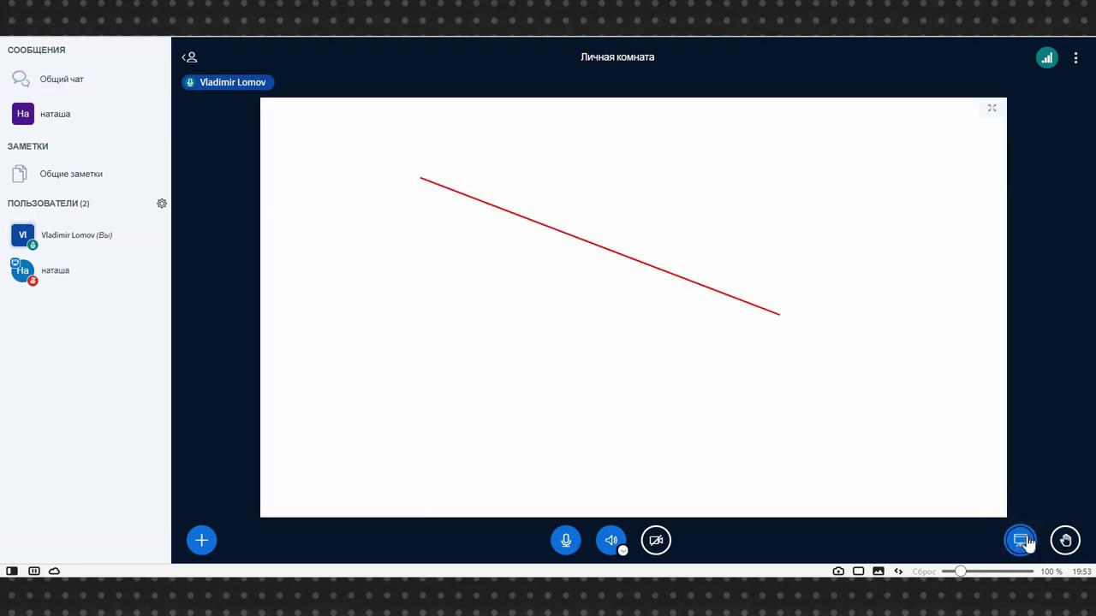
left_click(738, 427)
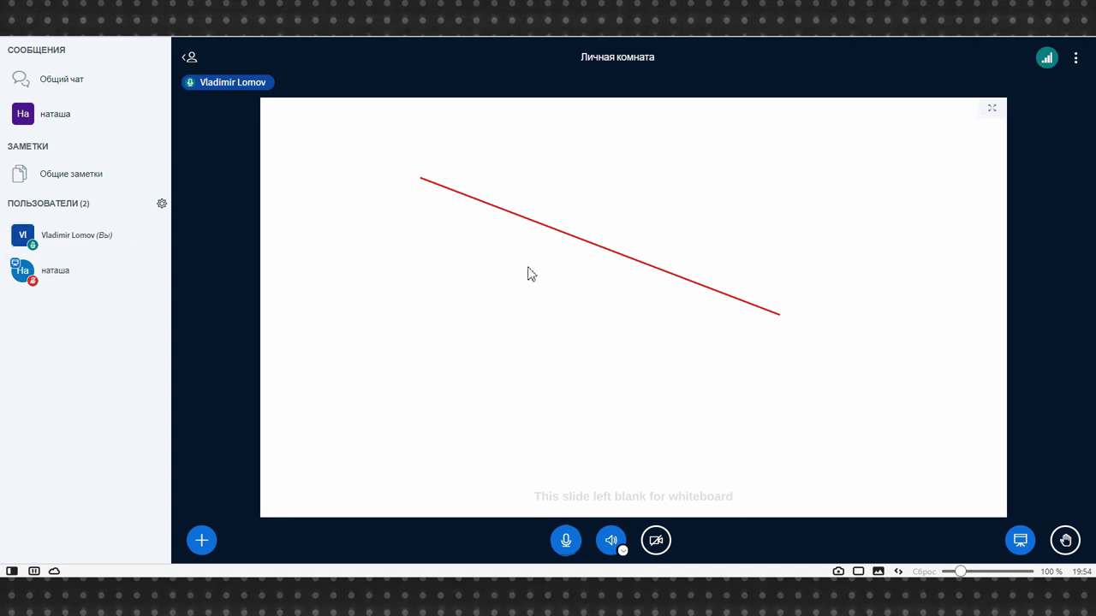
Take the presenter role back from the other participant
left_click(89, 272)
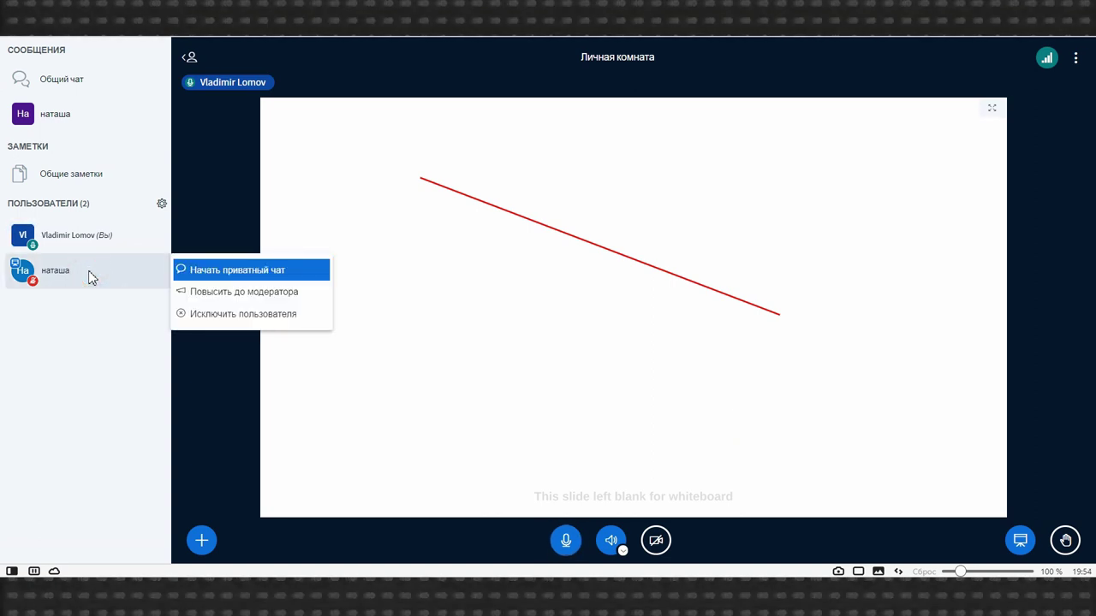
left_click(96, 244)
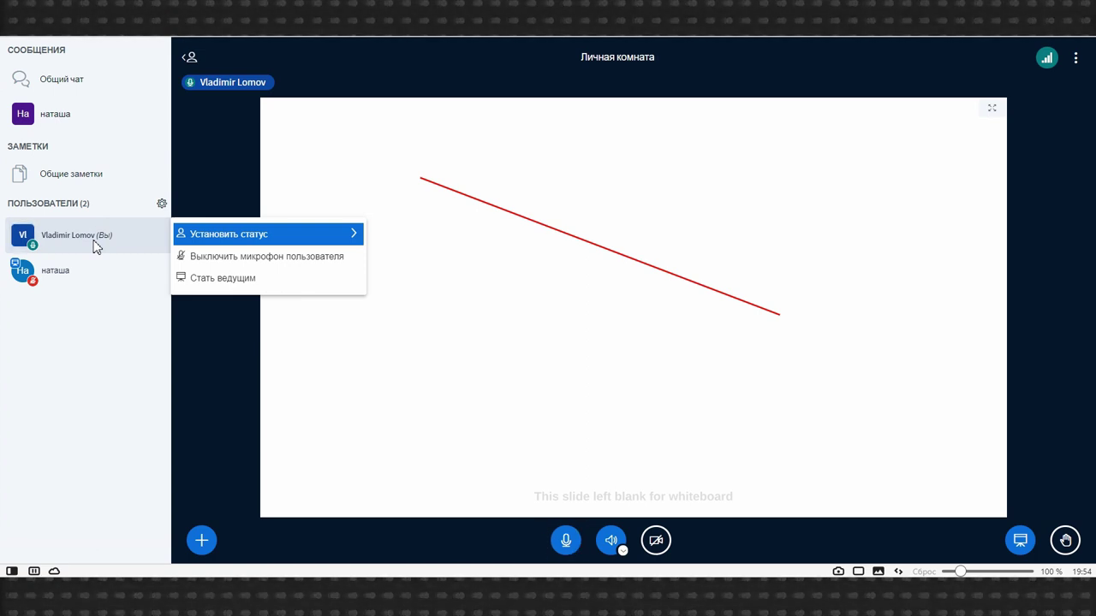
left_click(236, 282)
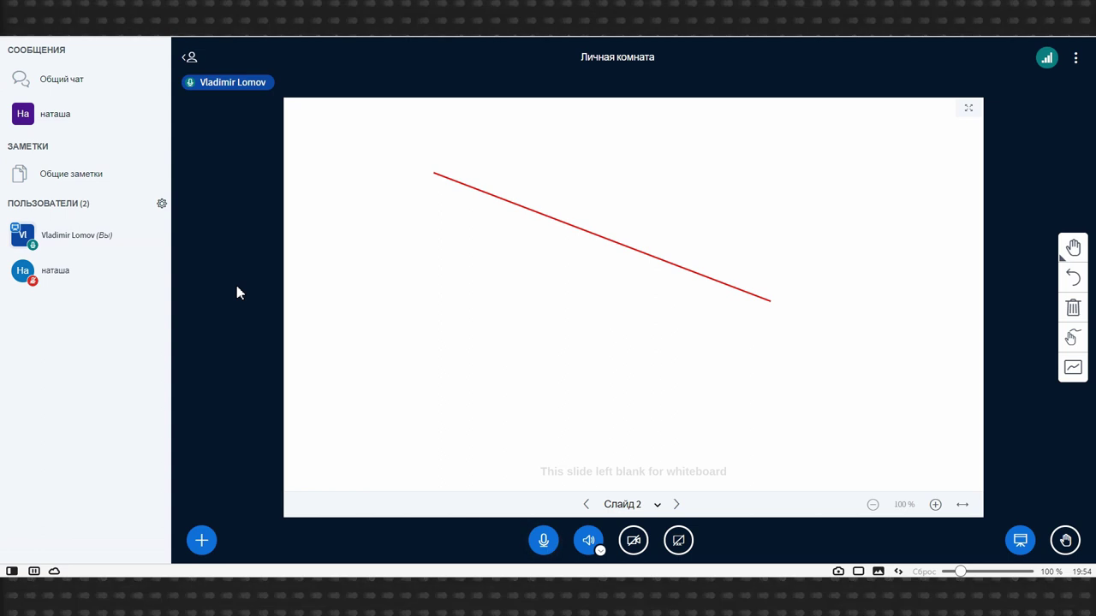
Undo the red line on slide 2 and draw a red rectangle in the slide's upper-left area
left_click(1073, 281)
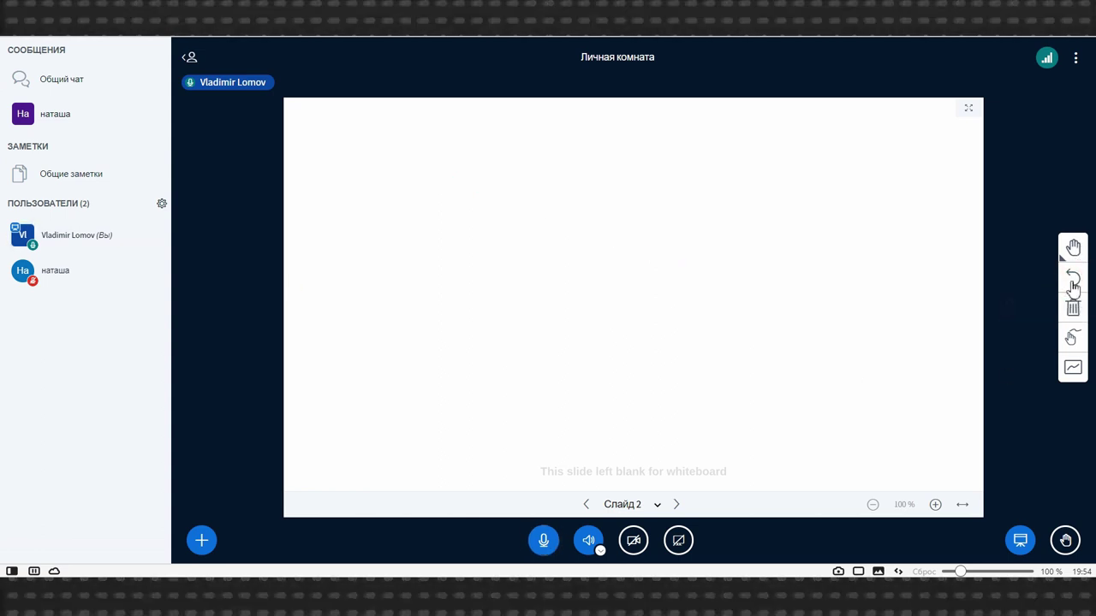
left_click(1073, 248)
left_click(982, 247)
left_click_drag(295, 144, 475, 255)
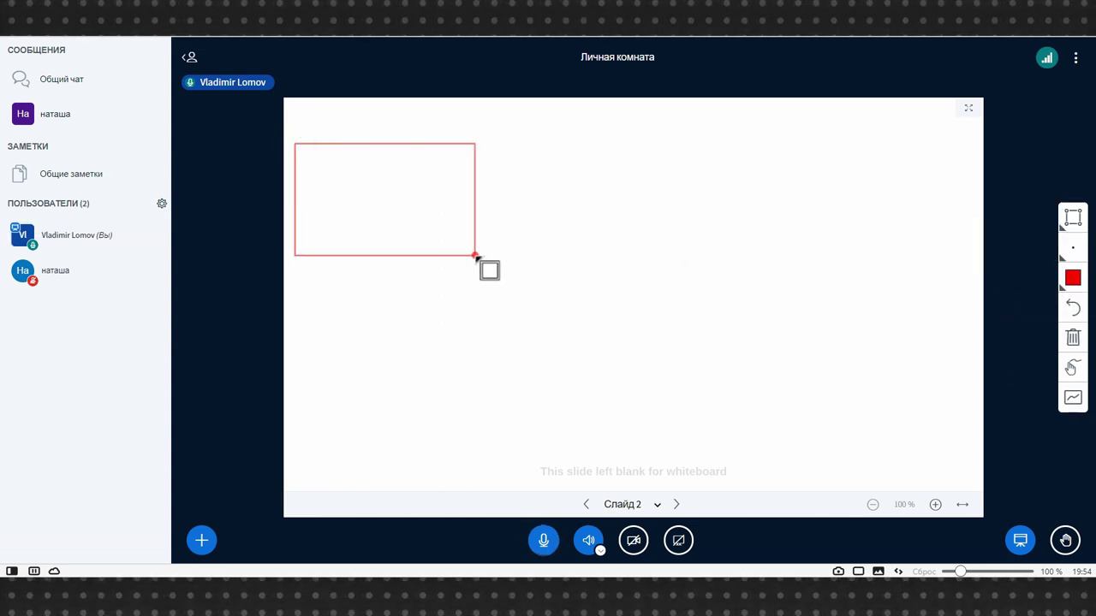
Draw a cyan rectangle right of the slide's centre and a freehand cyan Z-shaped pencil stroke below the rectangles
left_click(1073, 278)
left_click(942, 277)
mouse_move(666, 217)
left_mouse_down()
mouse_move(745, 274)
mouse_move(778, 274)
left_mouse_up()
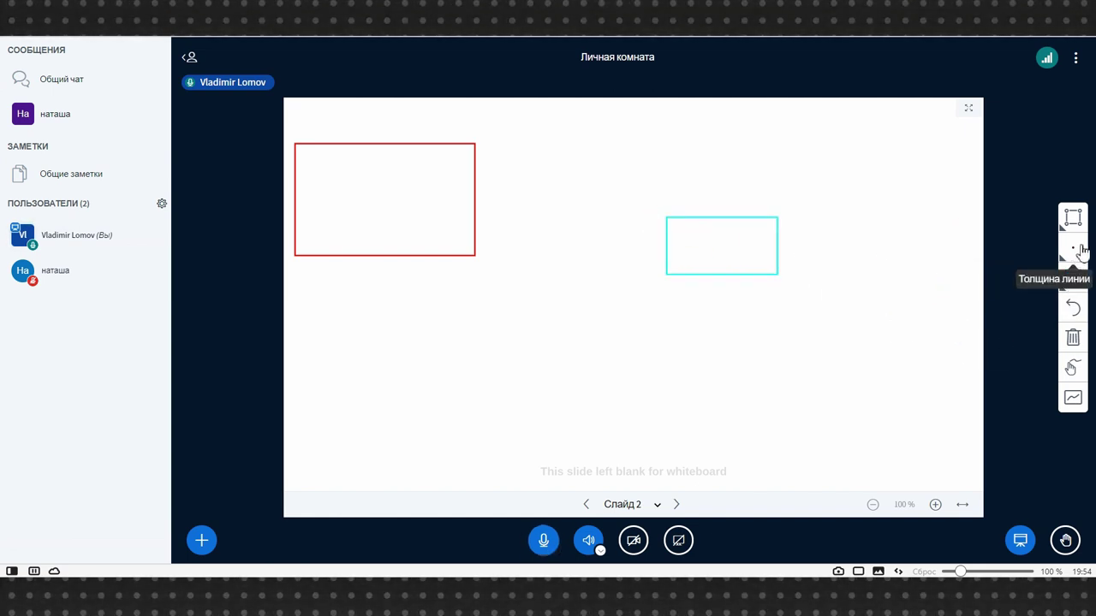
left_click(1073, 217)
left_click(1011, 218)
left_click_drag(469, 344, 591, 354)
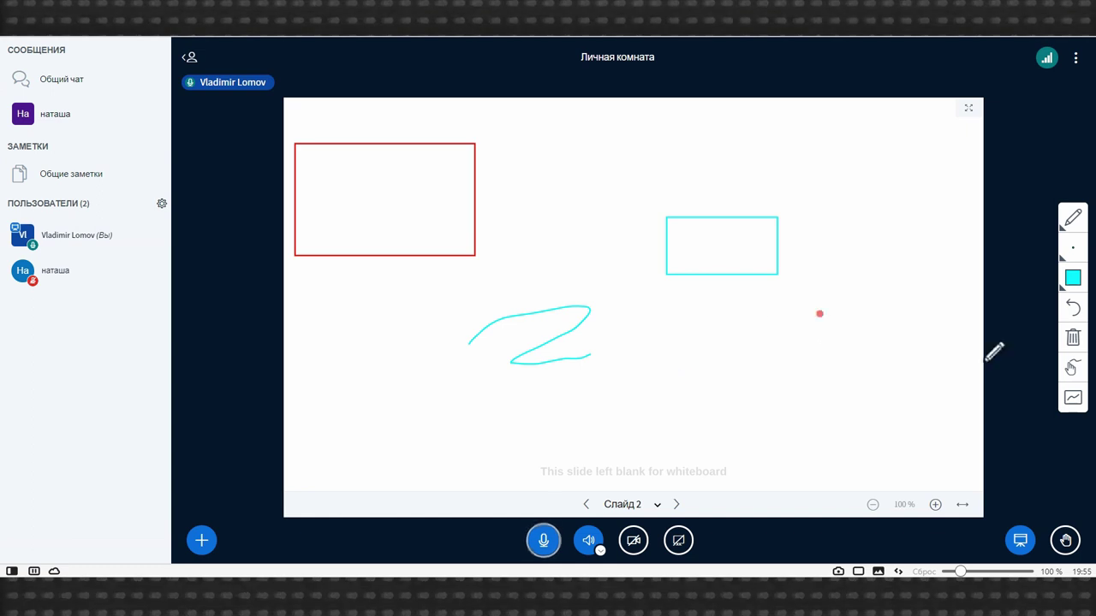
Hide the presentation and end the conference, confirming the ending of the session
left_click(1020, 546)
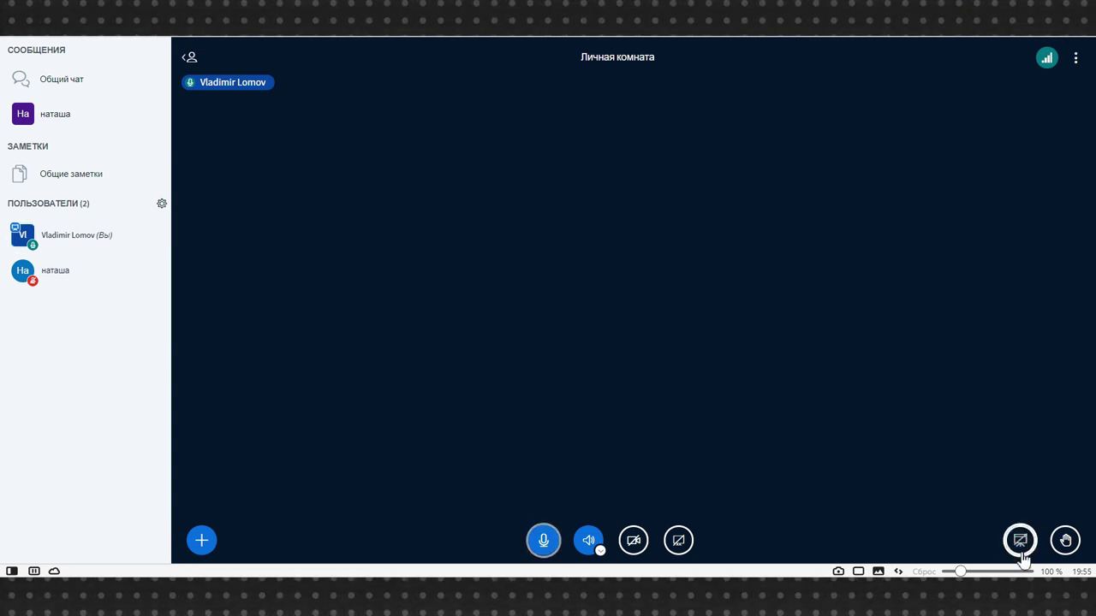
left_click(1076, 59)
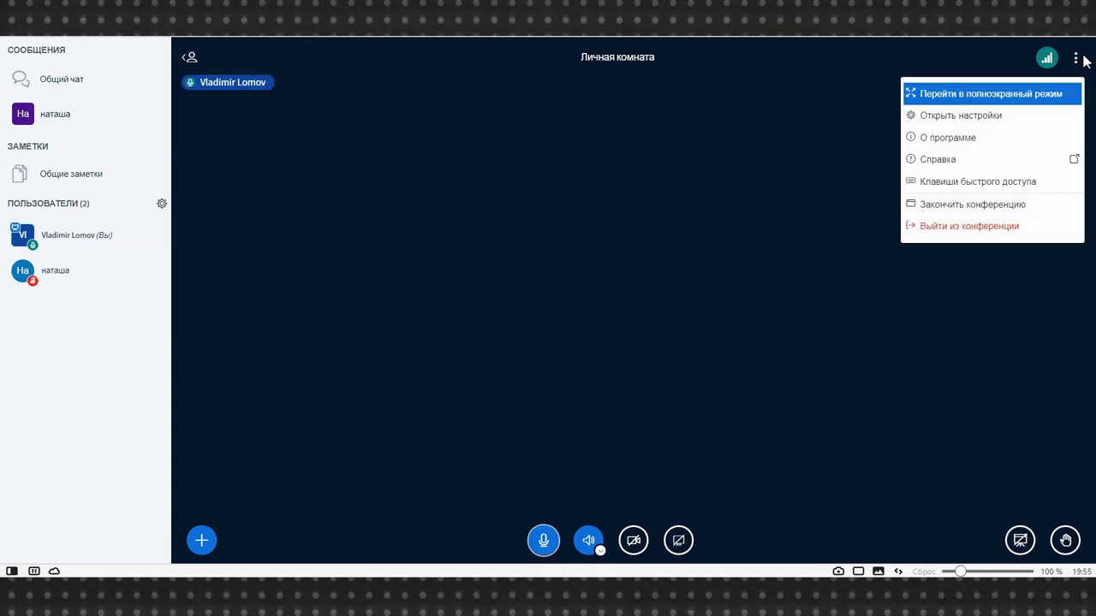
left_click(999, 204)
left_click(512, 326)
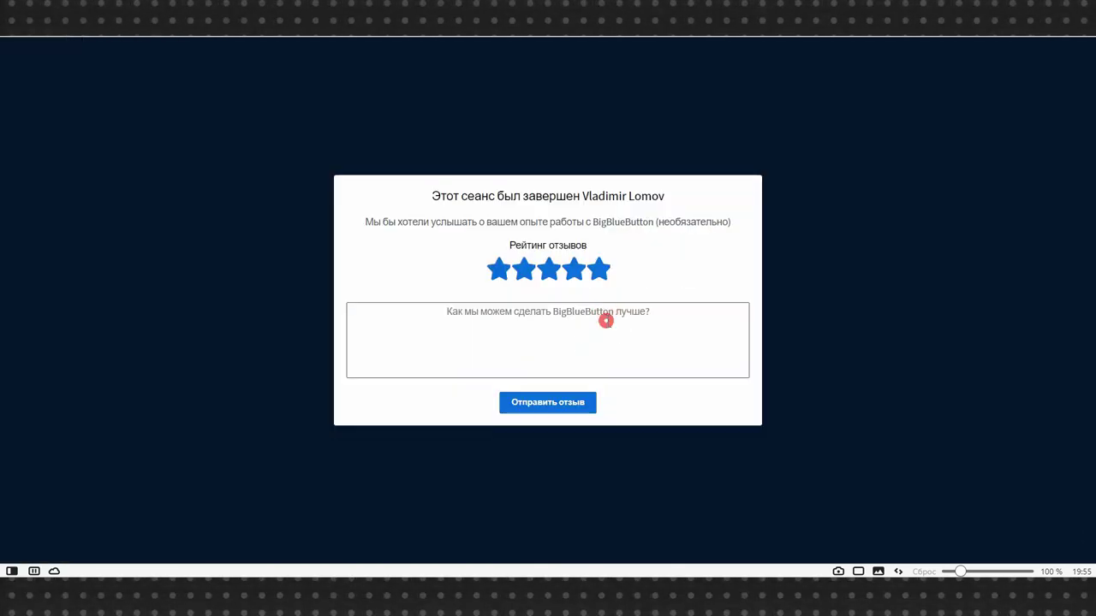
Submit the session feedback with a five-star rating and return to the room page
left_click(540, 407)
left_click(548, 347)
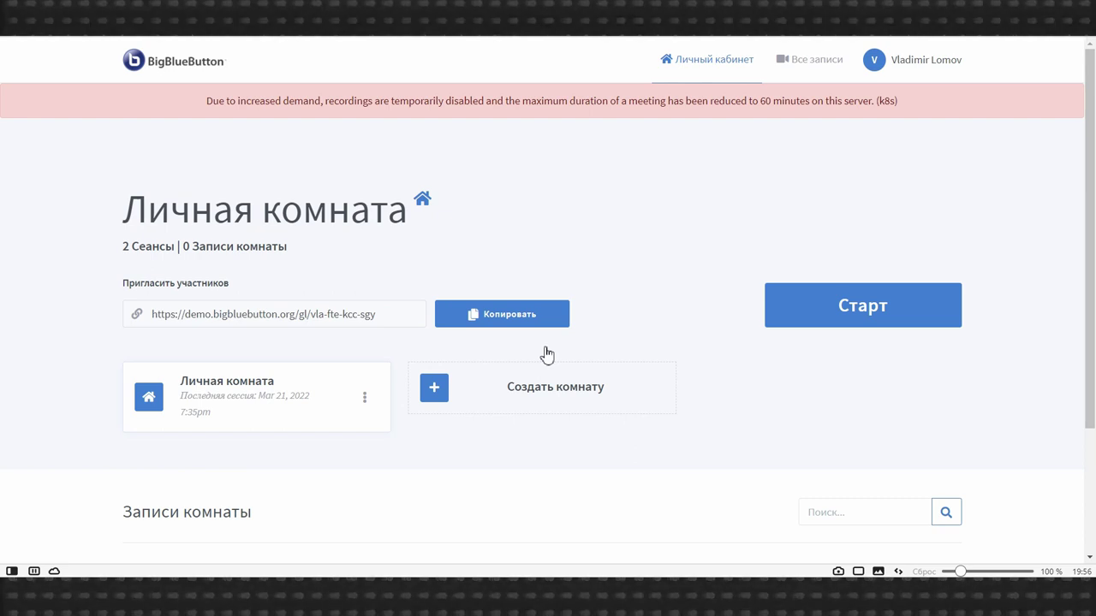
Create a new room named "Личная комната" with a generated access code, leaving the other room options off
left_click(455, 404)
type("Личная комната")
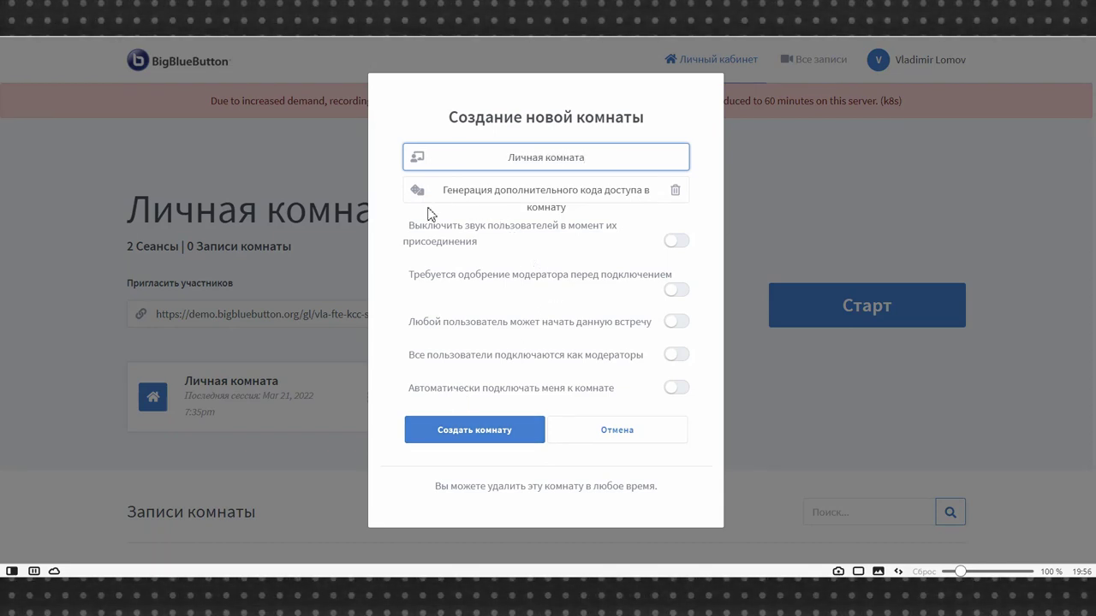
left_click(417, 191)
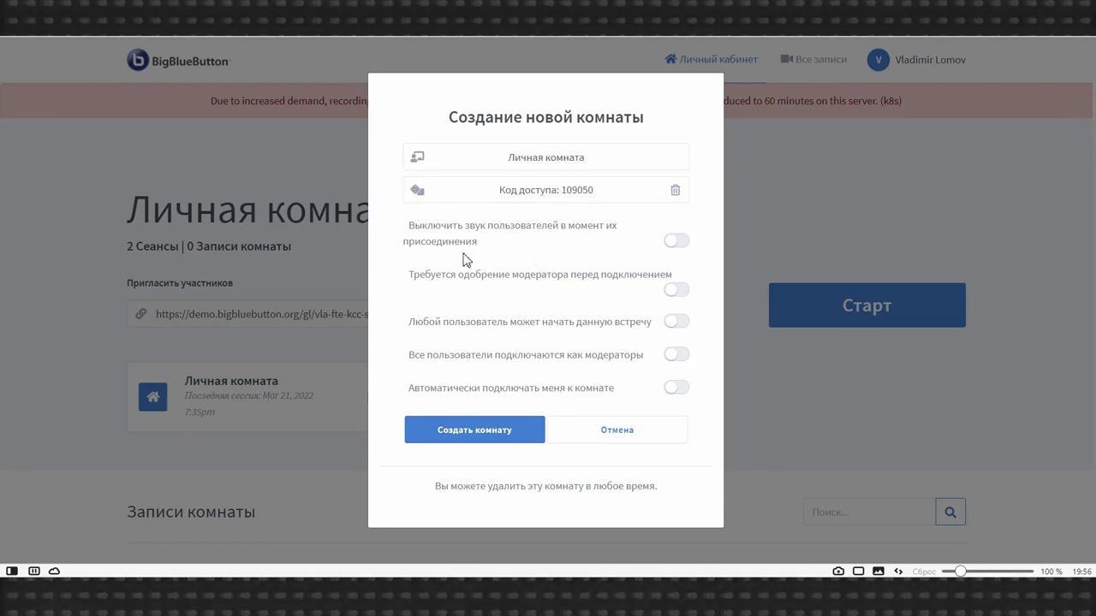
left_click(466, 432)
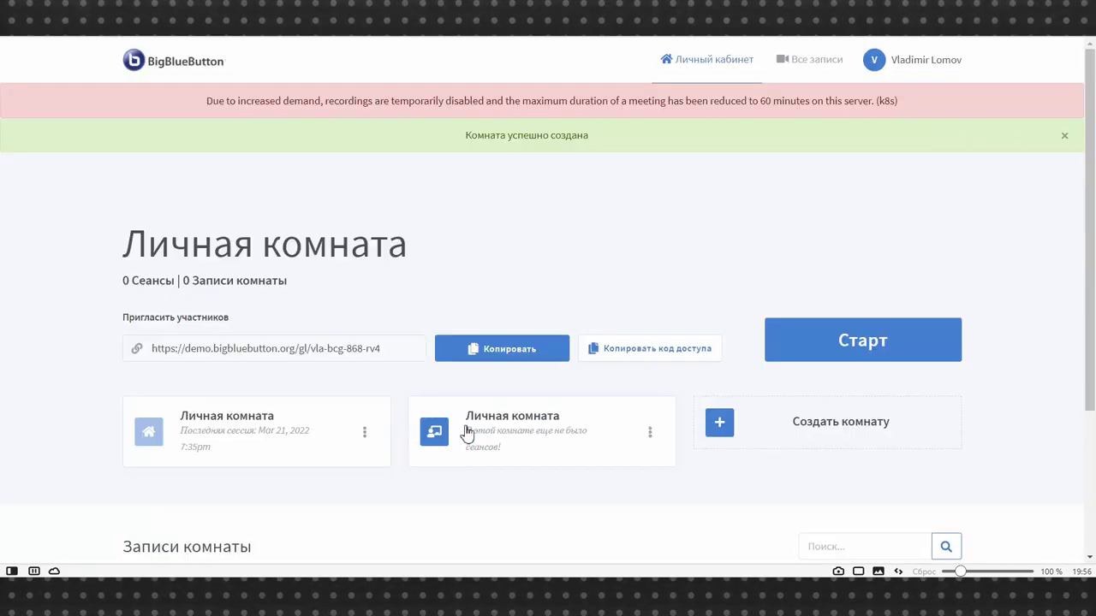